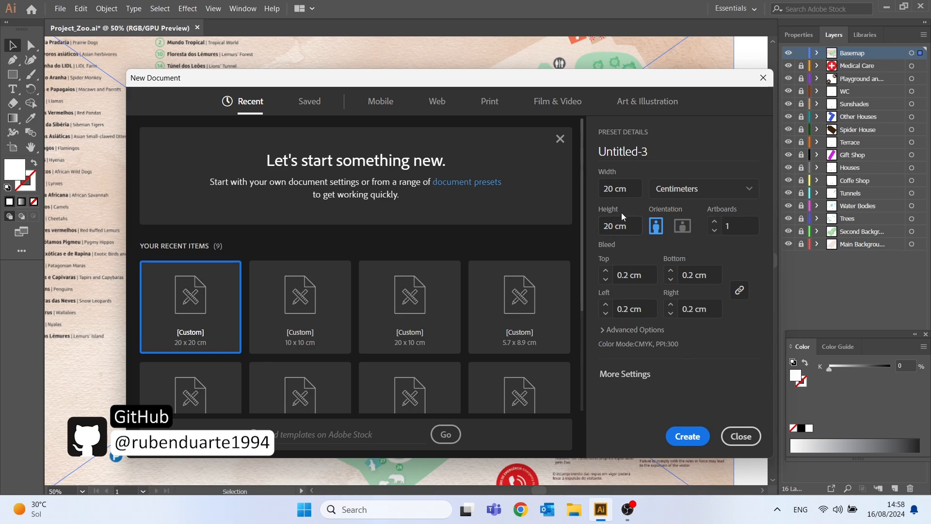
- Create a new 20 × 20 cm document with one artboard and 0.2 cm bleed on every side
click(689, 436)
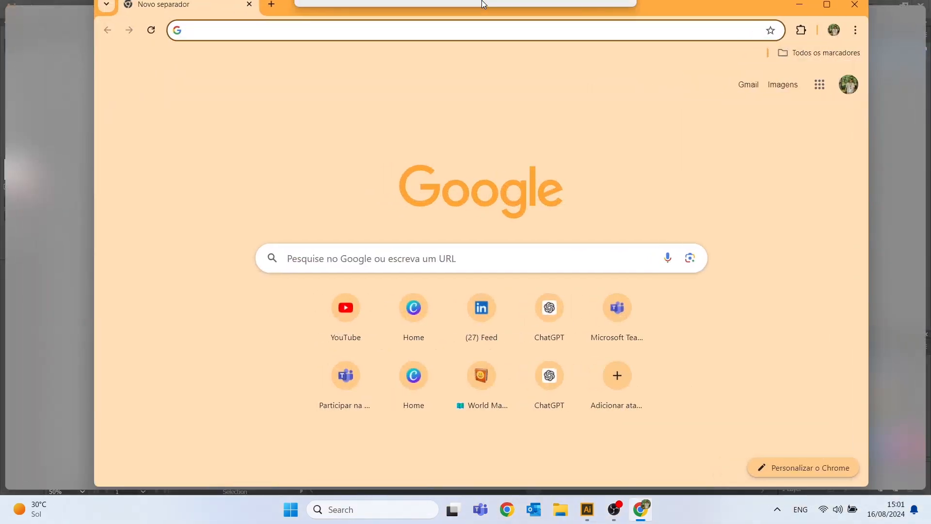
- In Chrome, search Google Images for "meerkat icon"
click(414, 39)
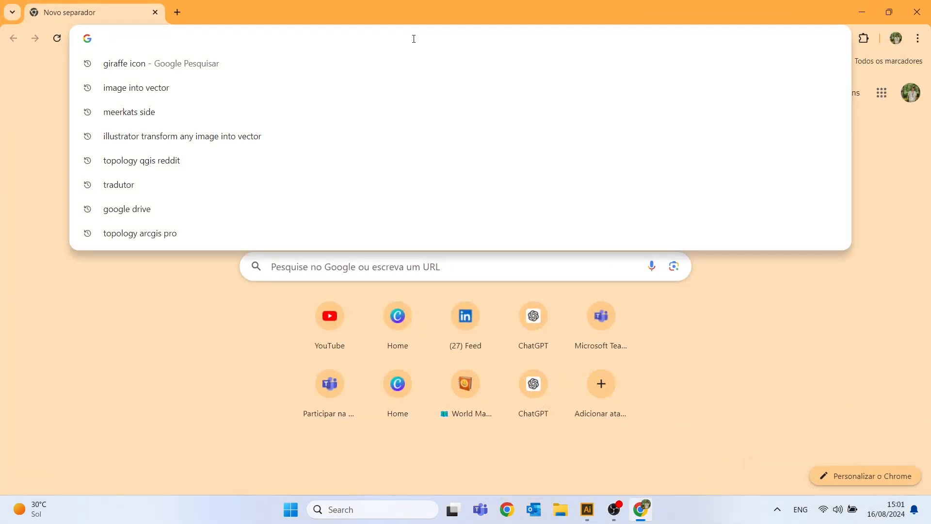
text(meerk)
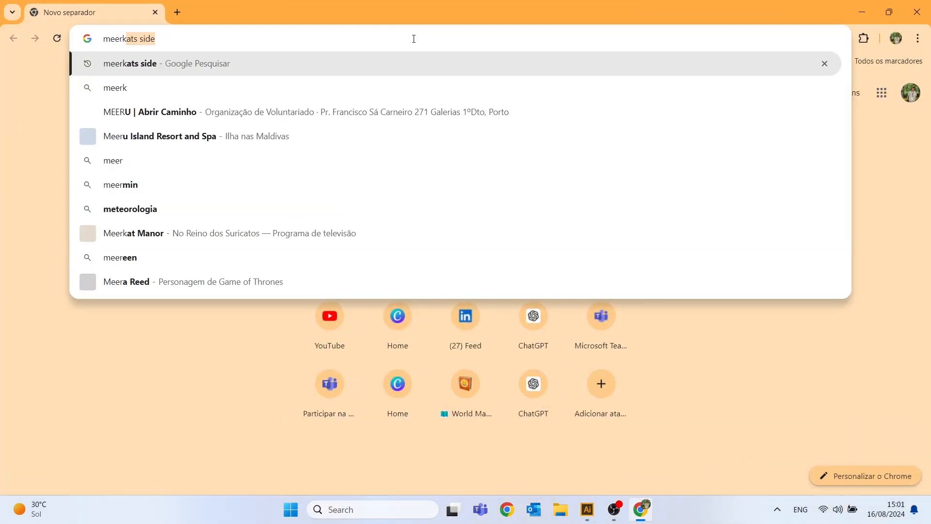
text(at icon)
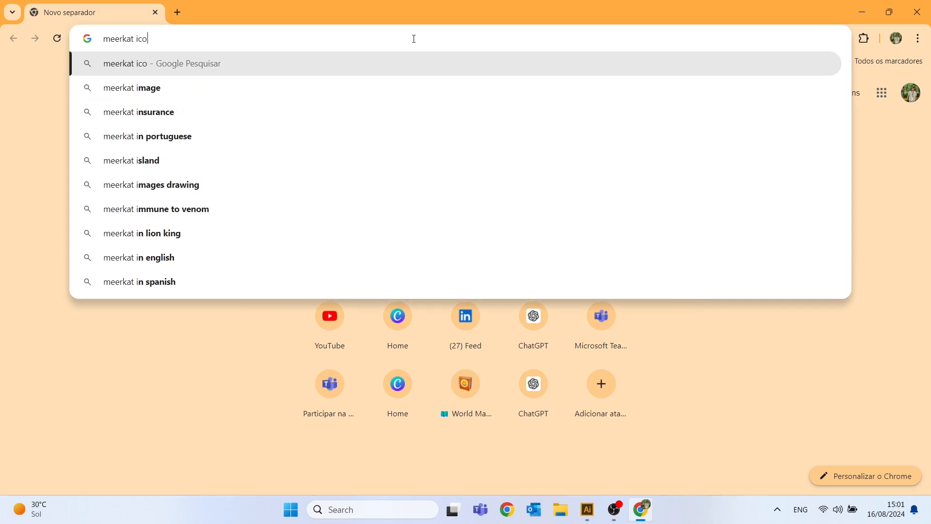
key(Return)
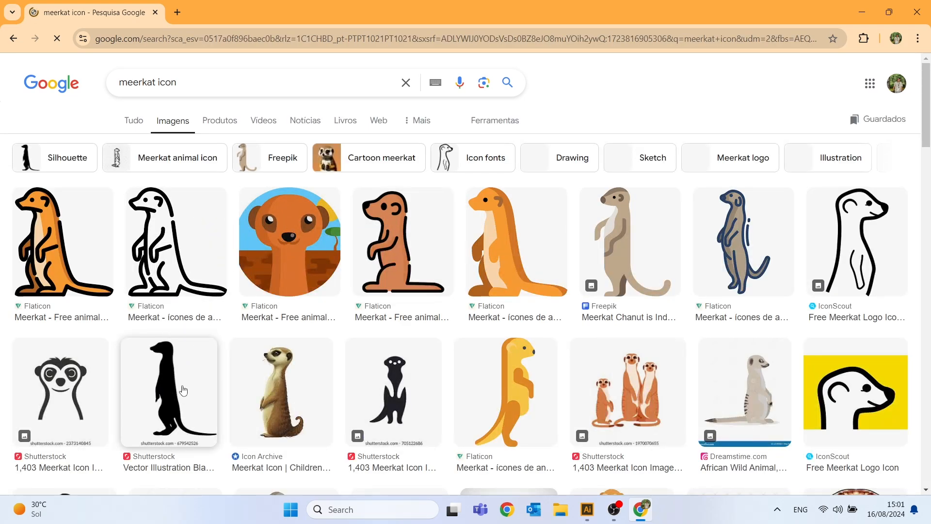
- Open the black standing meerkat silhouette from Shutterstock in the image results and copy the image
click(183, 390)
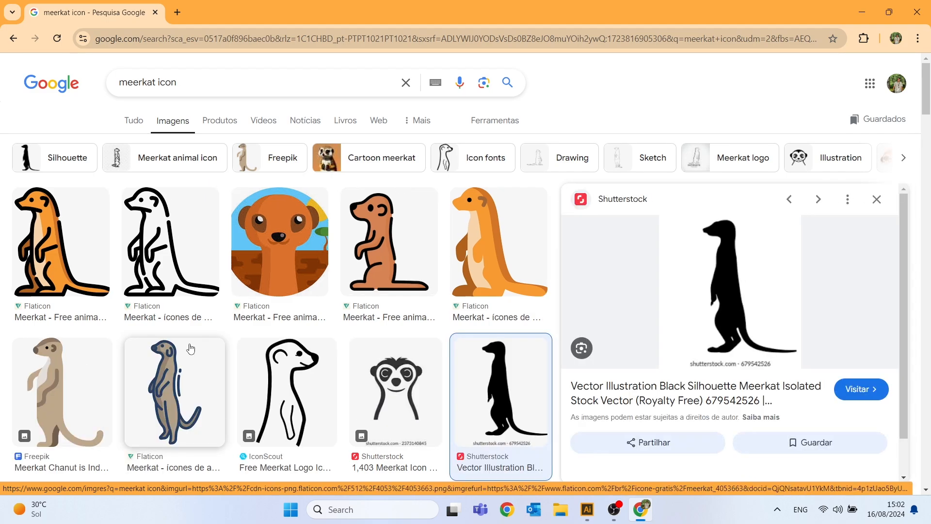
right_click(733, 259)
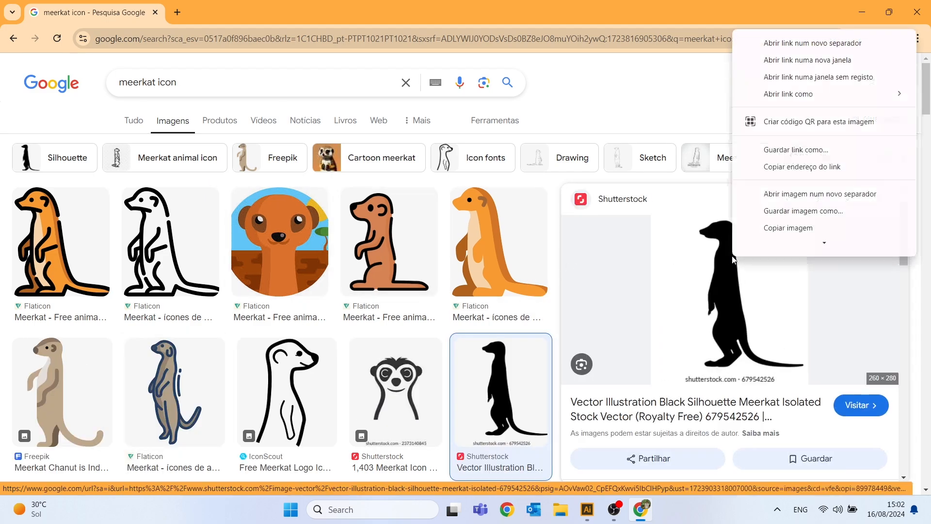
scroll(824, 228, down, 1)
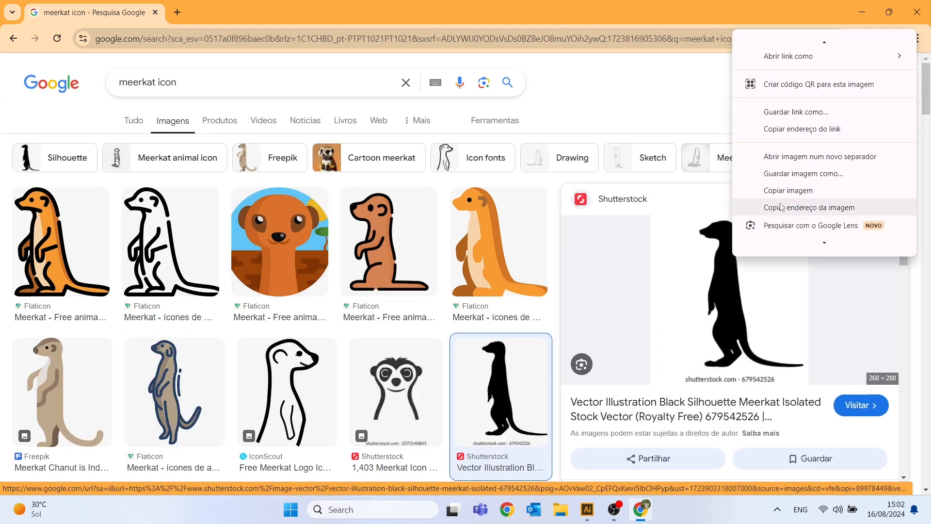
click(805, 208)
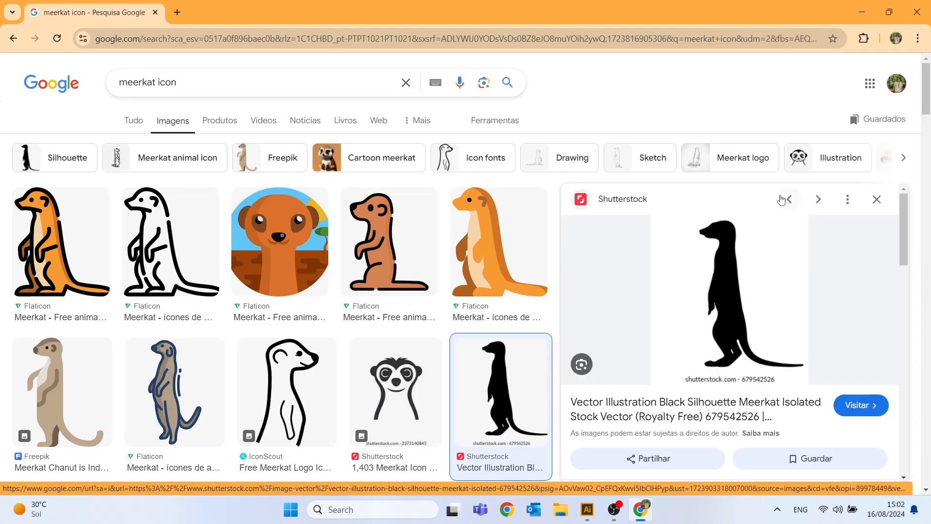
- Return to Illustrator, paste the meerkat image into the new document and enlarge it to nearly fill the artboard
click(862, 10)
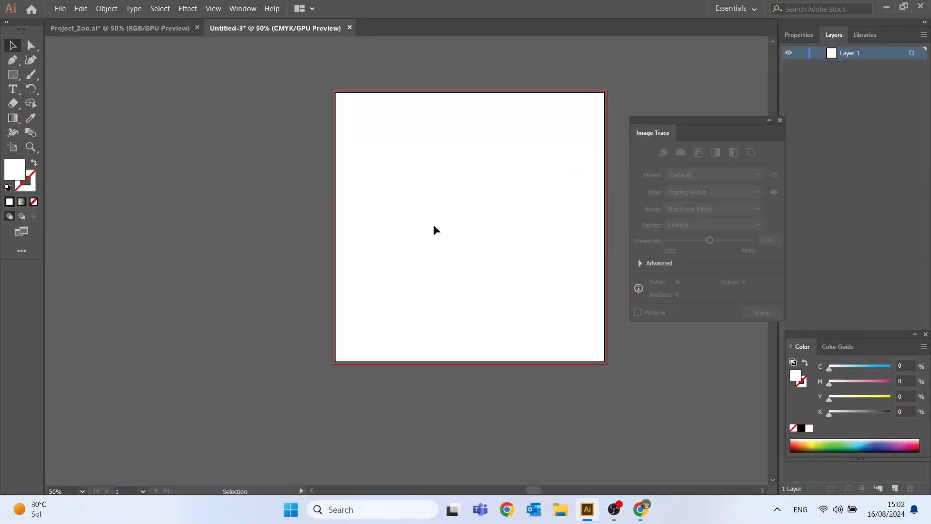
key(ctrl+v)
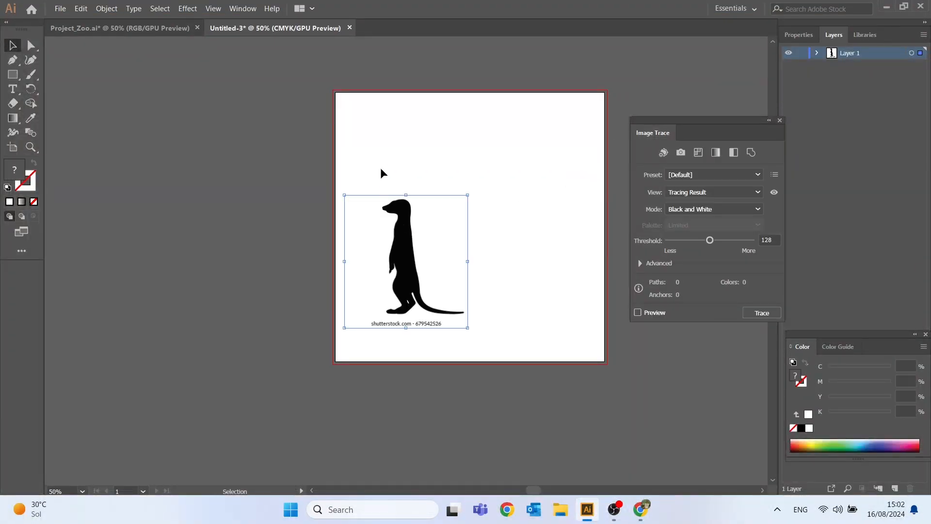
drag(380, 262, 391, 154)
mouse_move(461, 227)
mouse_down()
mouse_move(603, 358)
mouse_move(476, 225)
mouse_up()
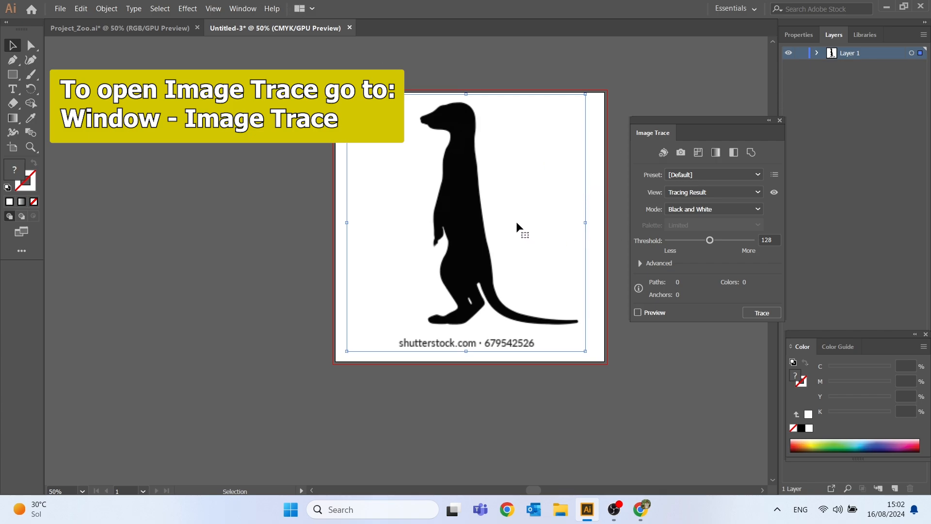
- Image Trace the meerkat with the default black-and-white settings and show it as Tracing Result with Outlines
click(308, 116)
click(421, 147)
click(637, 313)
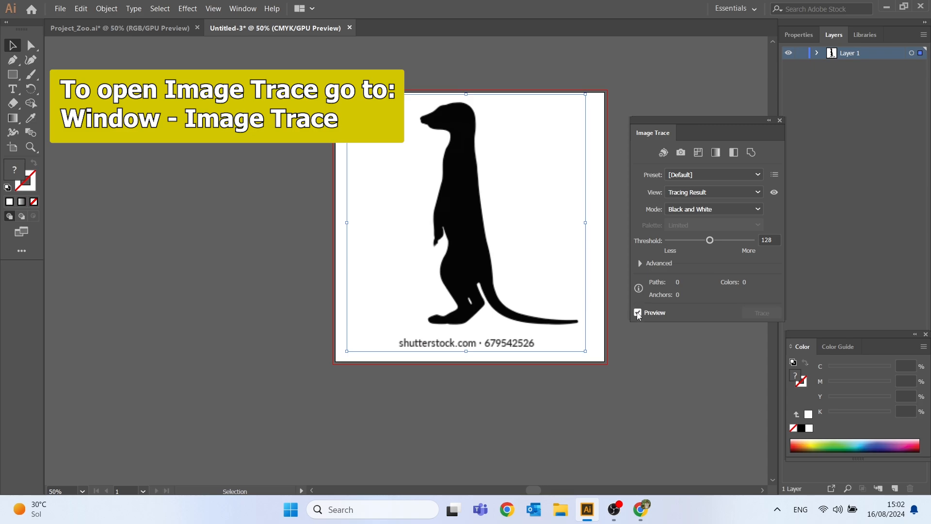
click(686, 193)
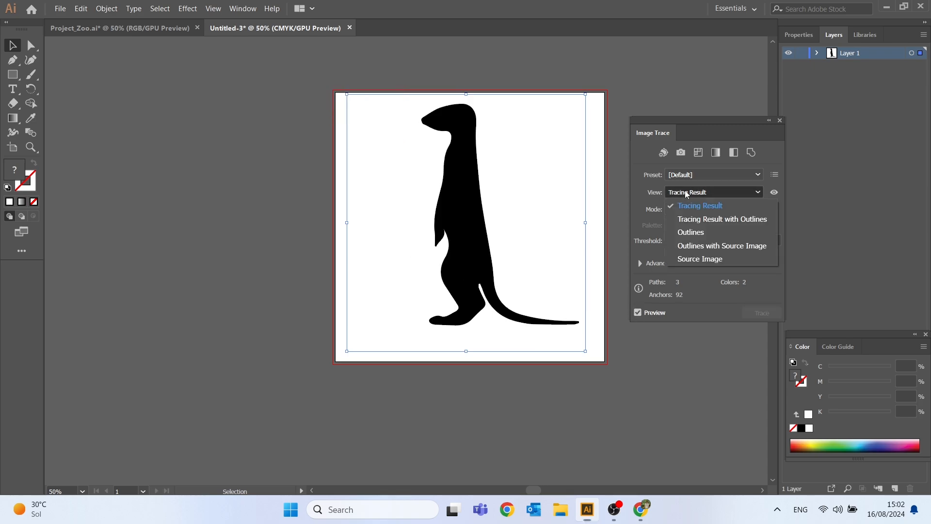
click(697, 218)
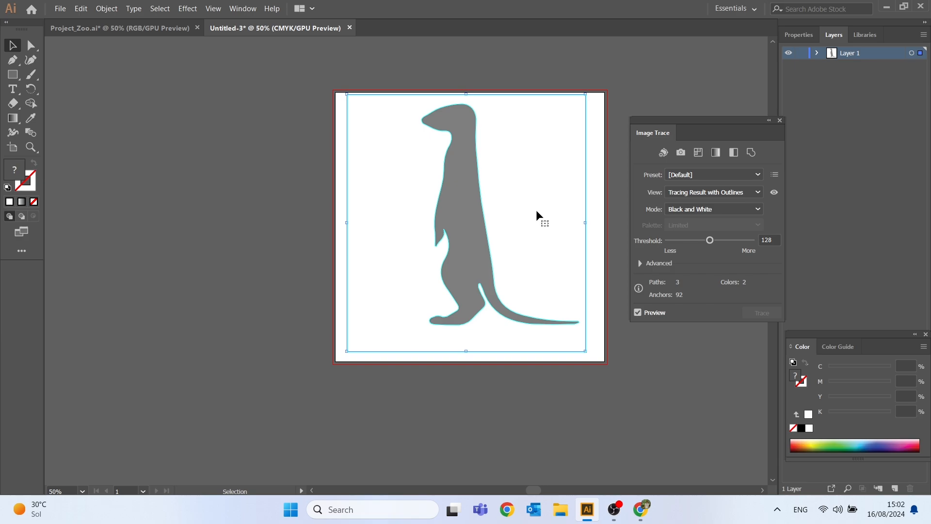
click(639, 313)
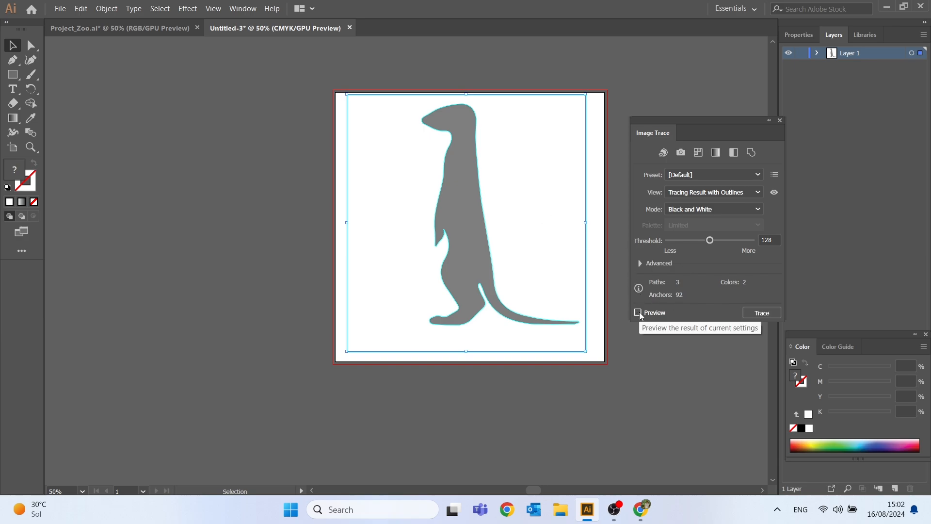
click(761, 312)
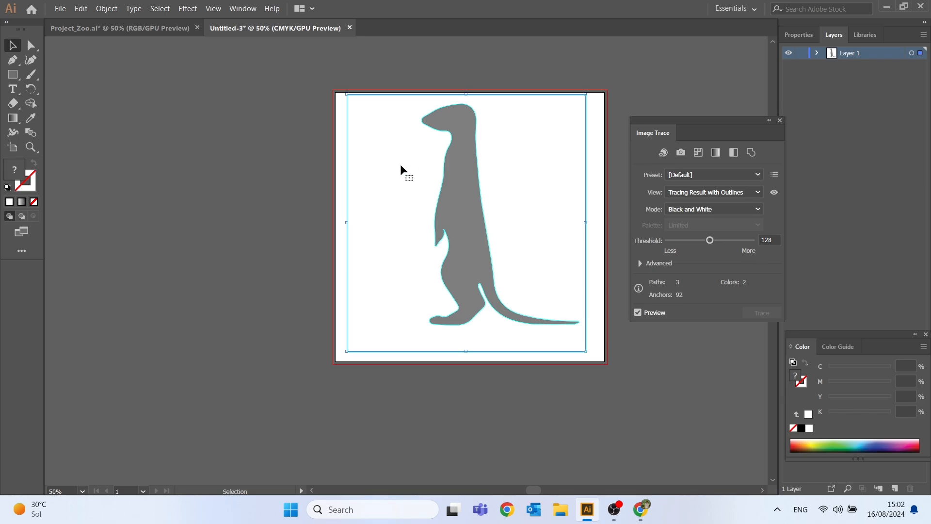
- Expand the traced meerkat into editable vector paths with the default Expand options
click(107, 8)
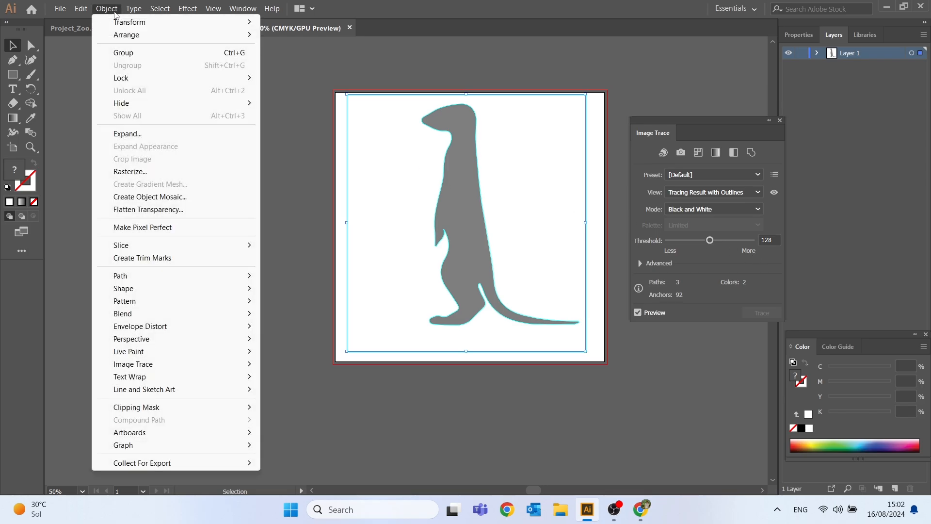
click(126, 134)
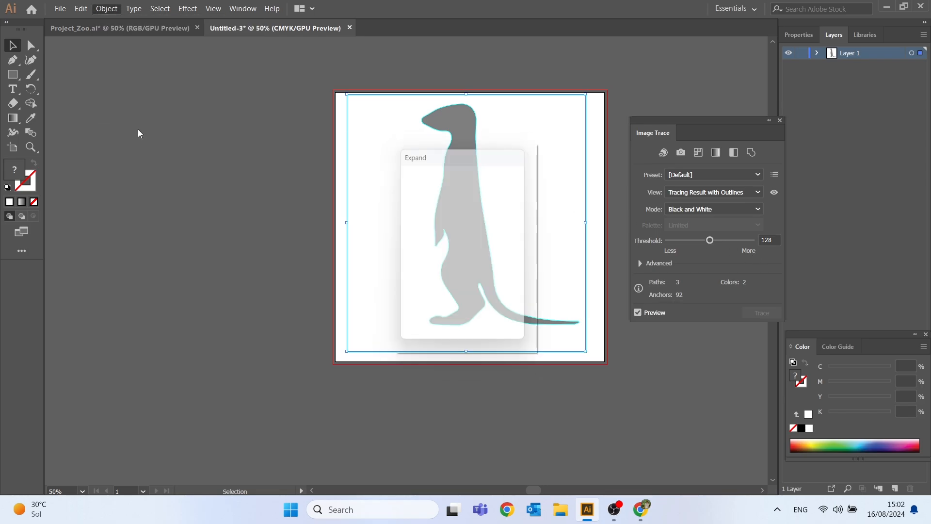
key(Return)
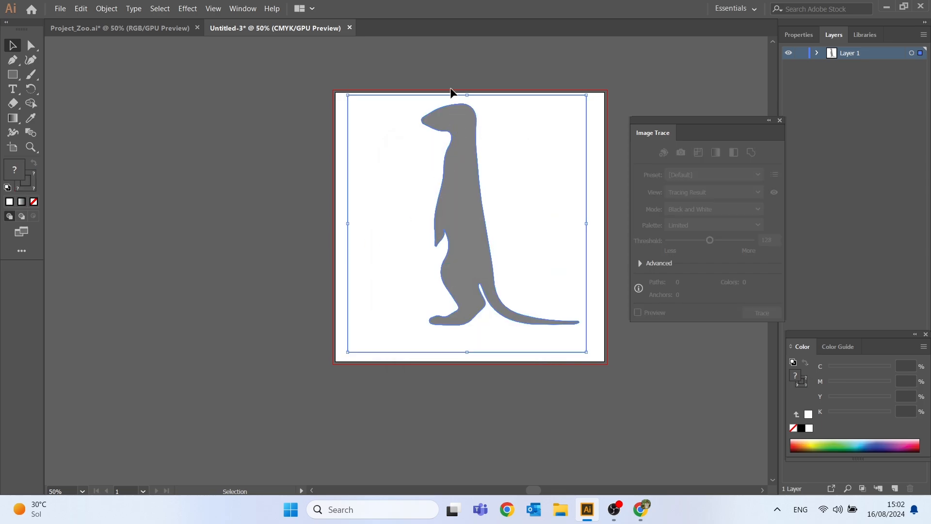
- Ungroup the expanded tracing so the meerkat shape separates from its background
click(401, 162)
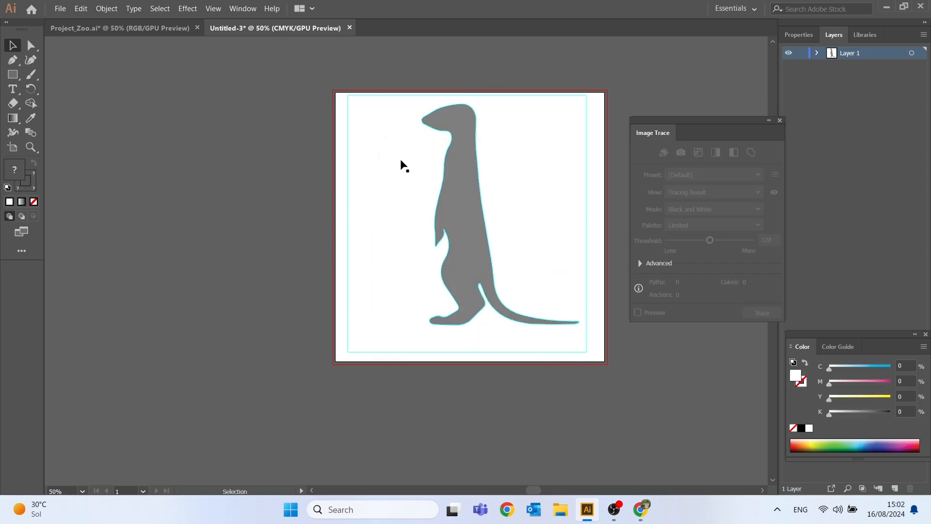
right_click(401, 164)
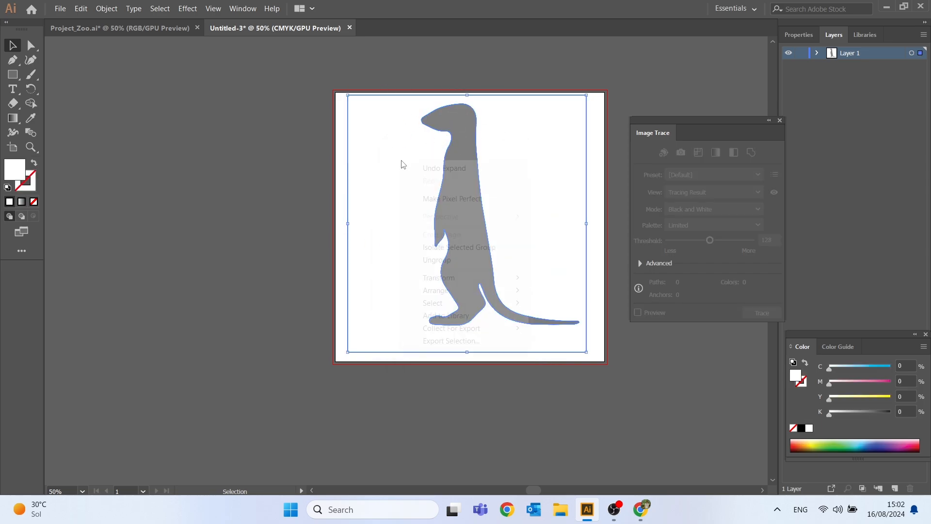
click(439, 260)
right_click(392, 127)
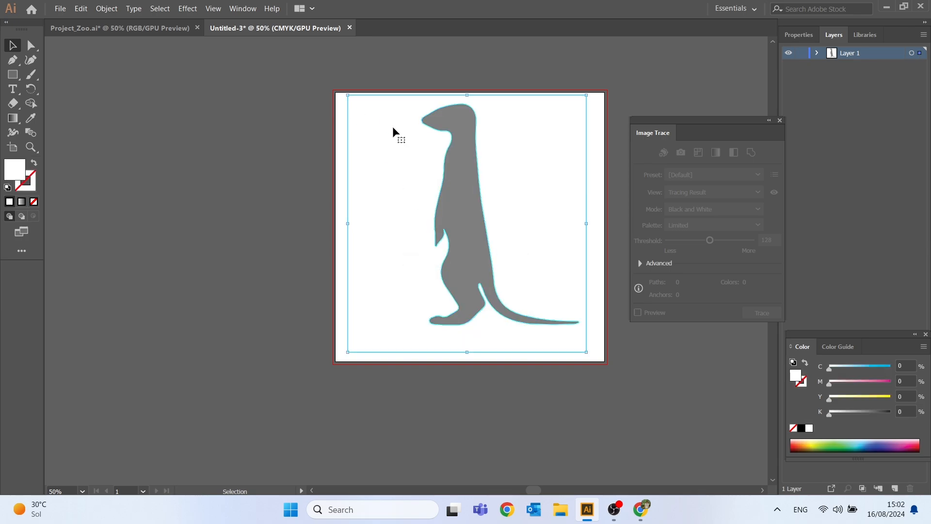
click(429, 227)
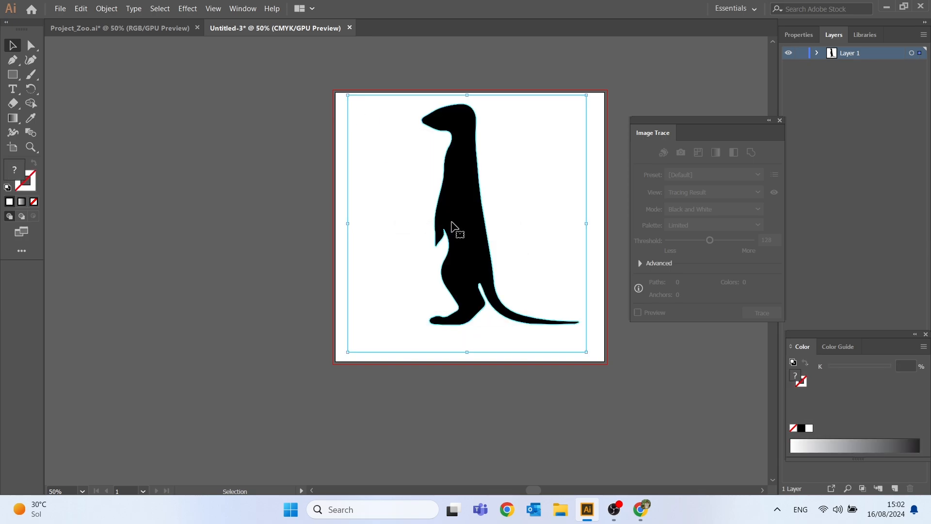
- Delete the white background shape and the leftover empty outlines around the black meerkat
click(433, 60)
click(361, 97)
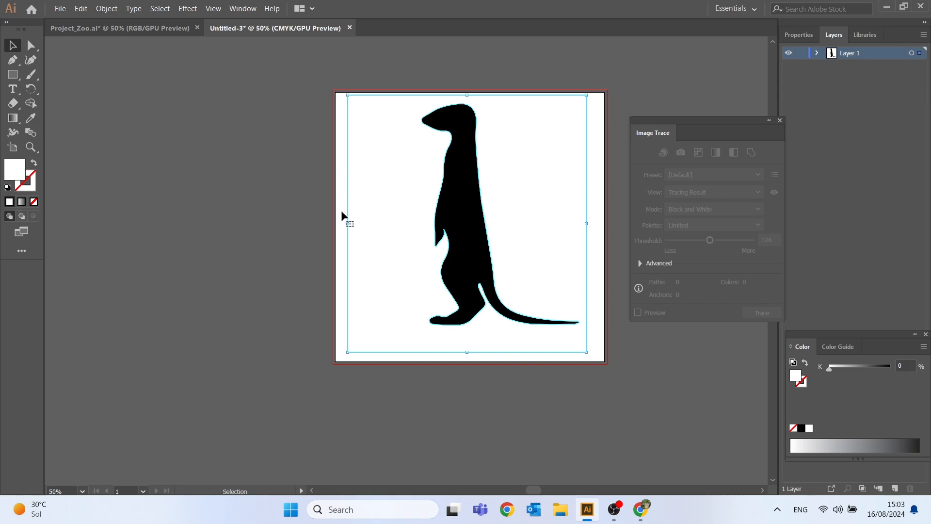
key(ctrl+shift+a)
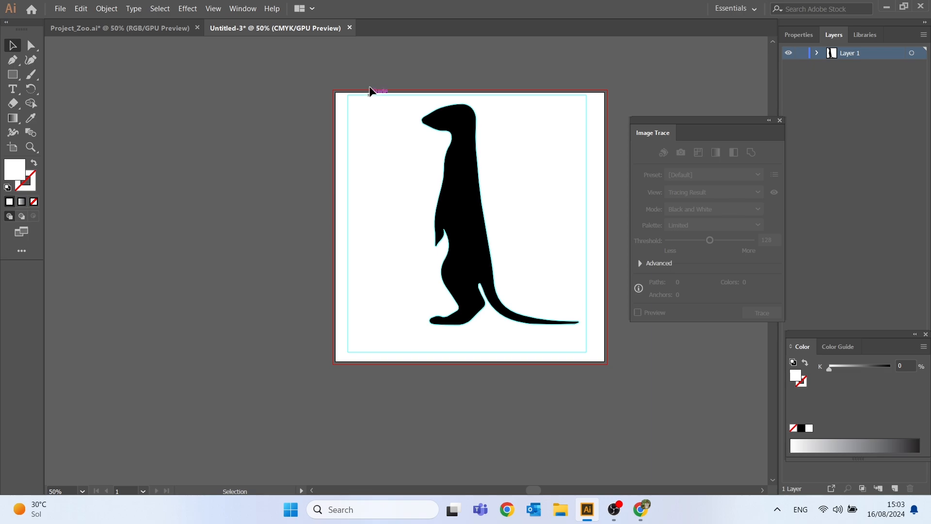
drag(368, 91, 470, 176)
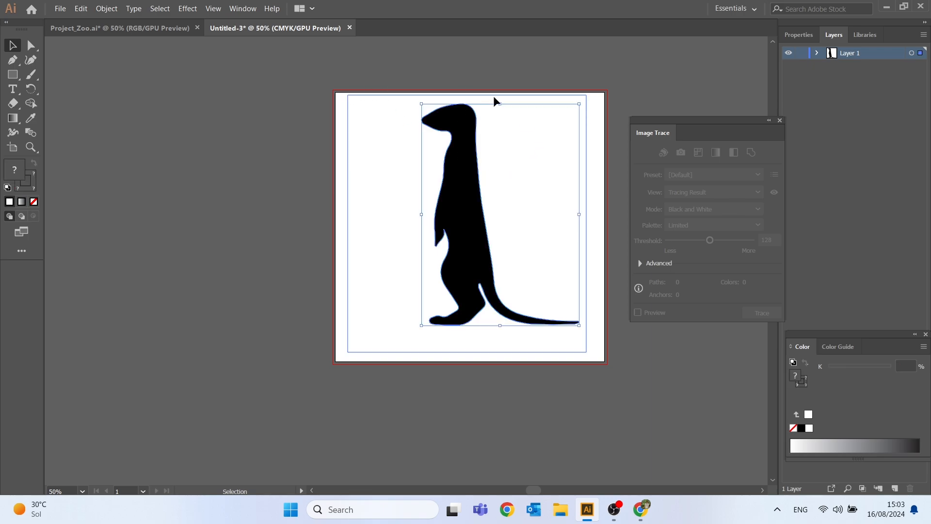
key(ctrl+5)
key(ctrl+semicolon)
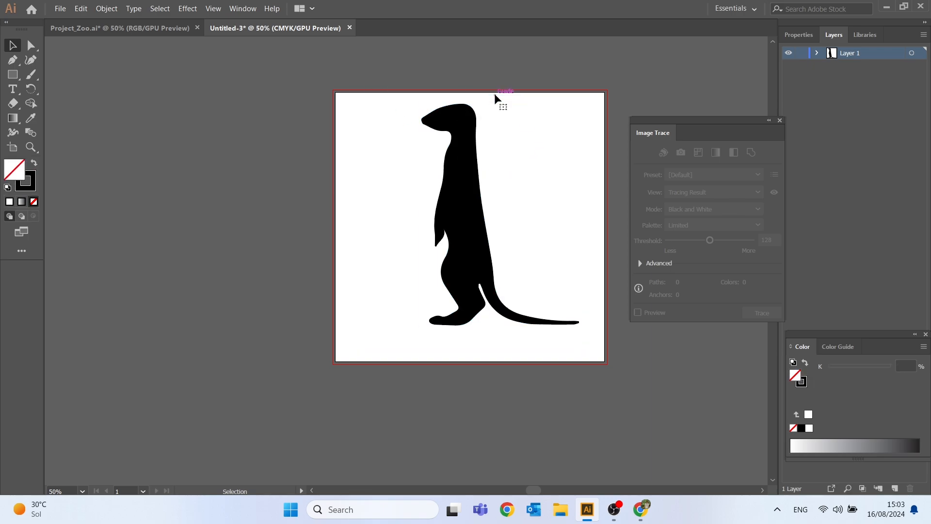
- Select the remaining meerkat shape, expand Layer 1 to check its single path, and copy the shape
drag(315, 66, 557, 288)
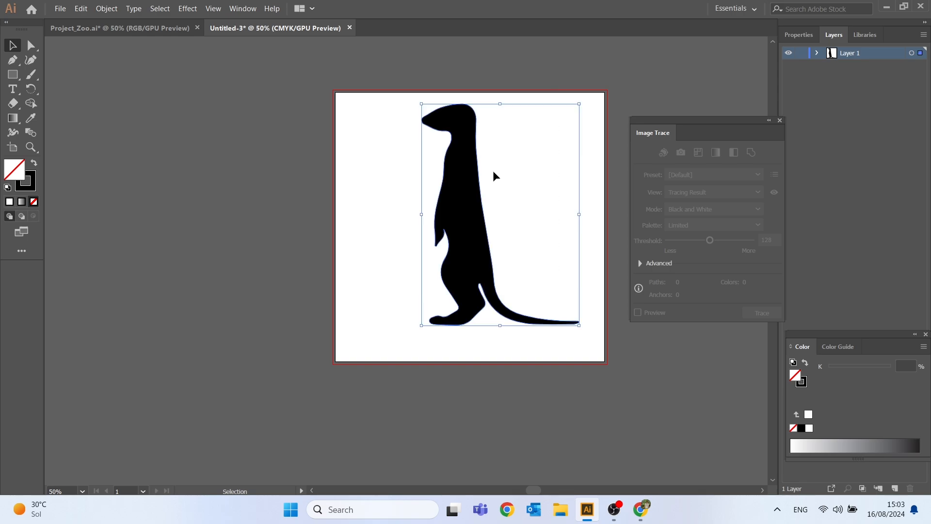
click(818, 53)
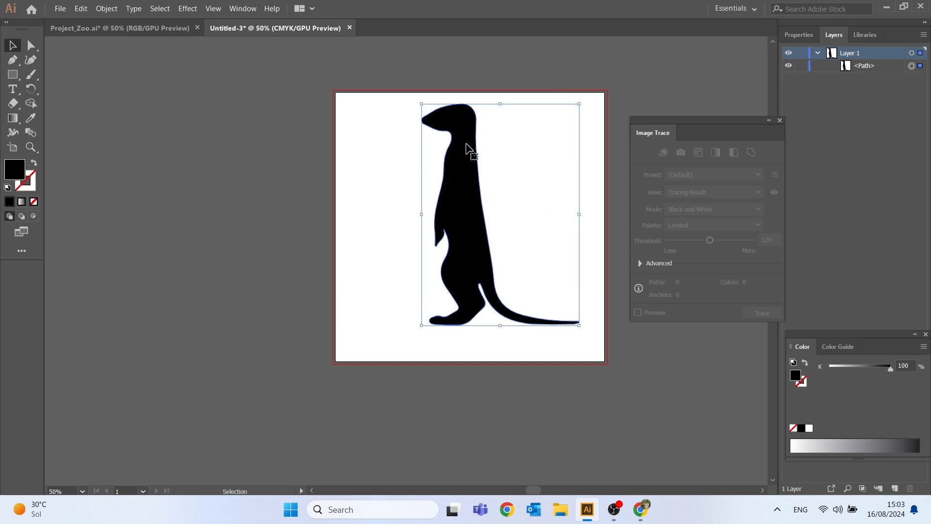
key(a)
key(v)
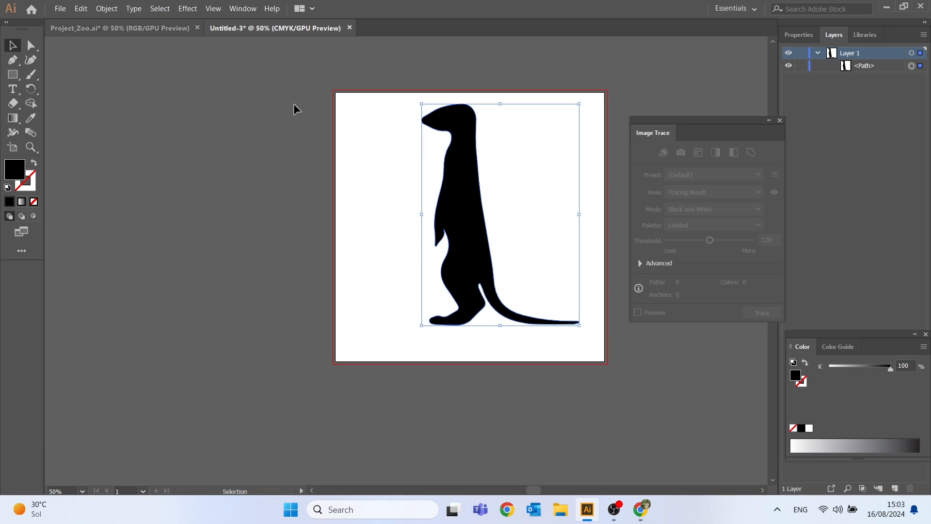
click(80, 8)
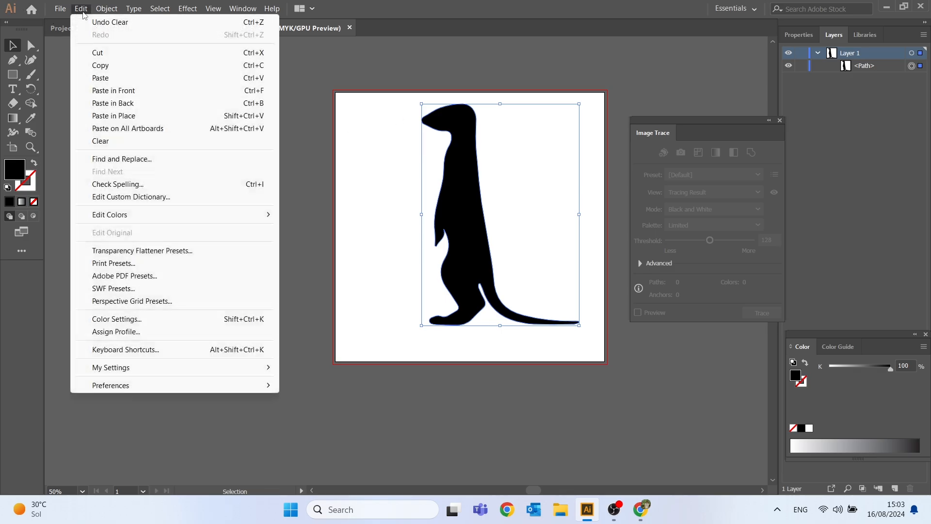
click(95, 65)
- Switch to the Project_Zoo document and paste the copied meerkat near the number 1 enclosure
click(102, 28)
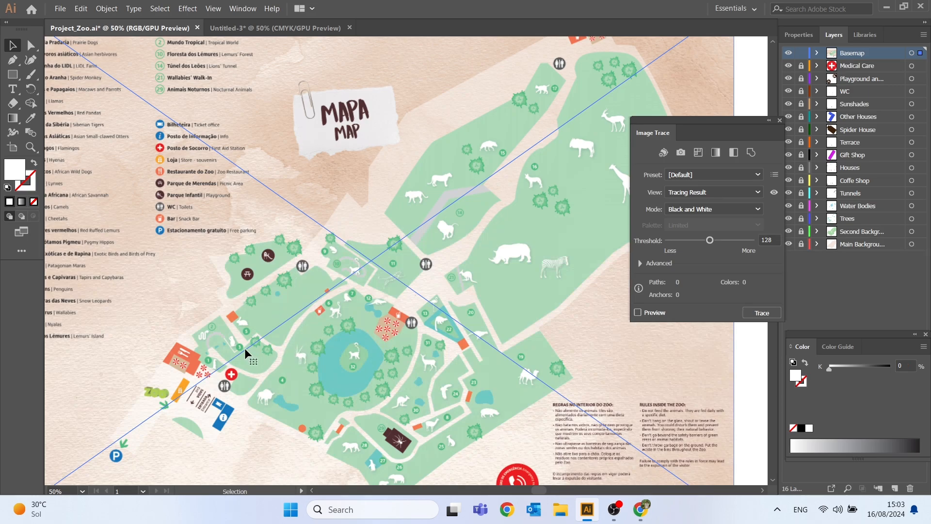
key(z)
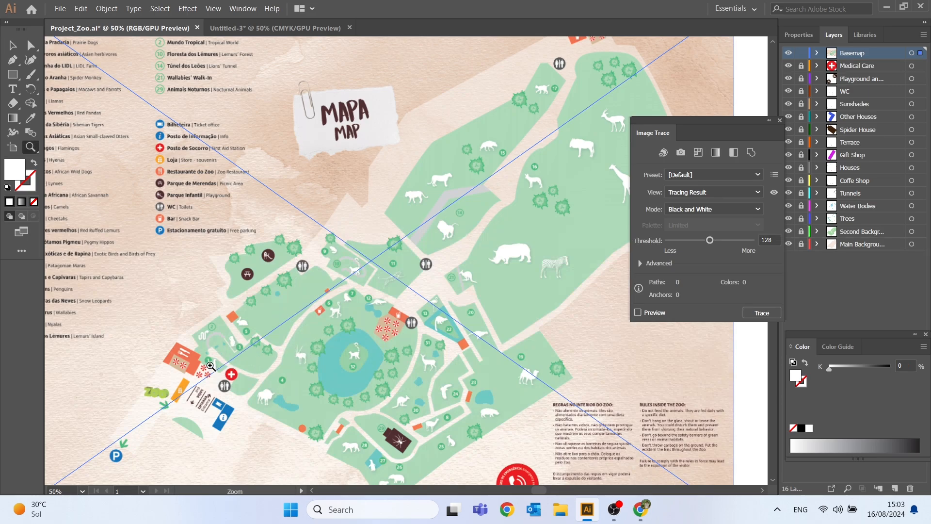
drag(210, 365, 270, 334)
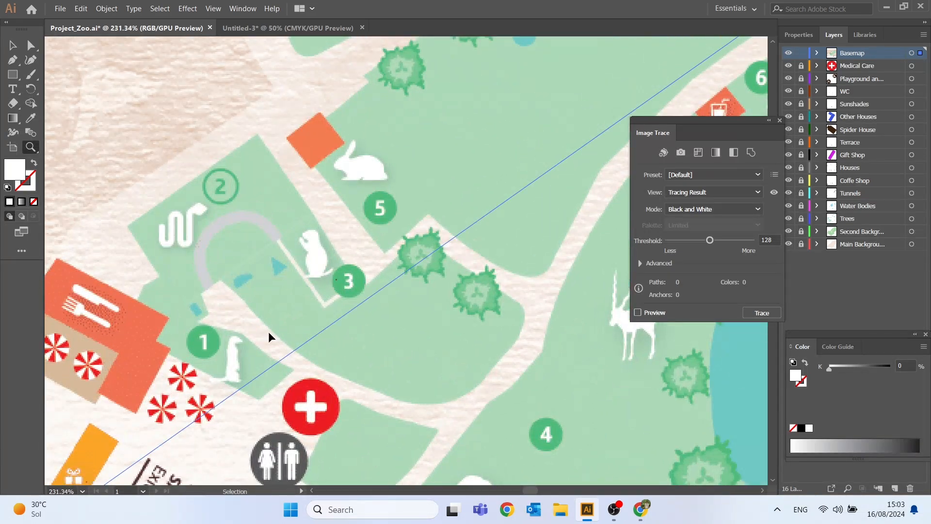
key(ctrl+v)
scroll(243, 252, up, 8)
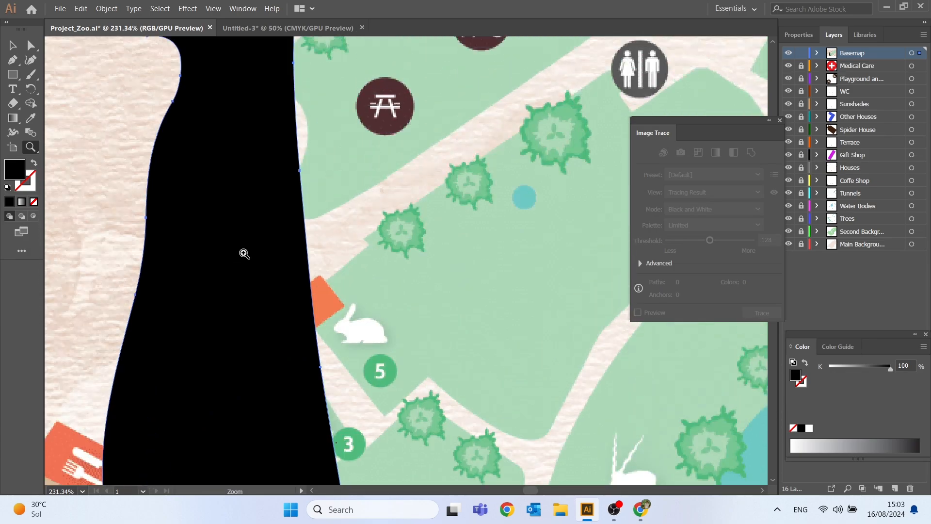
- Scale the oversized pasted meerkat down proportionally in stages and bring it closer to the number 1 enclosure
click(15, 46)
drag(172, 187, 370, 188)
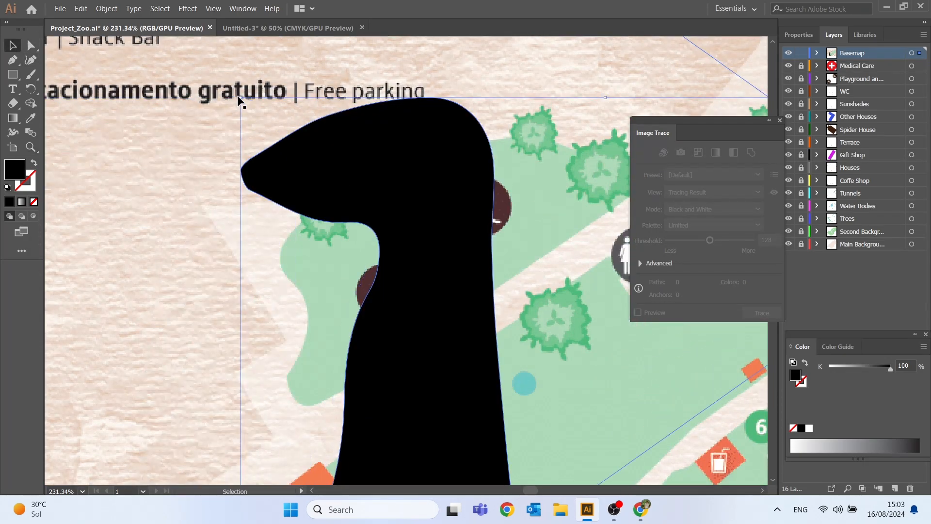
drag(241, 98, 547, 360)
scroll(549, 362, down, 6)
drag(626, 375, 298, 247)
drag(188, 76, 449, 333)
scroll(450, 334, down, 3)
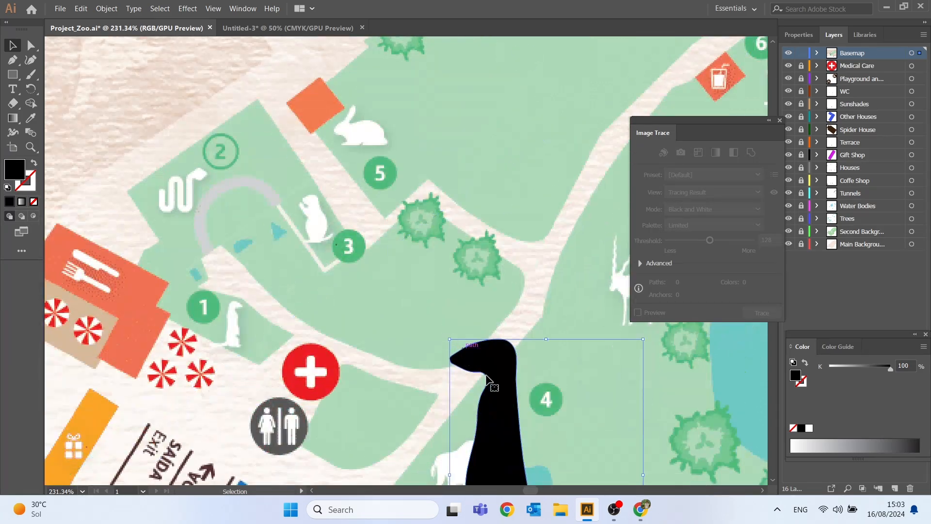
- Shrink the meerkat to icon size and place it over the basemap's white meerkat beside number 1
drag(499, 387, 316, 204)
drag(461, 426, 336, 251)
mouse_move(290, 209)
mouse_down()
mouse_move(229, 312)
mouse_move(237, 306)
mouse_up()
mouse_move(283, 252)
mouse_down()
mouse_move(266, 245)
mouse_move(244, 309)
mouse_move(371, 413)
mouse_up()
click(13, 45)
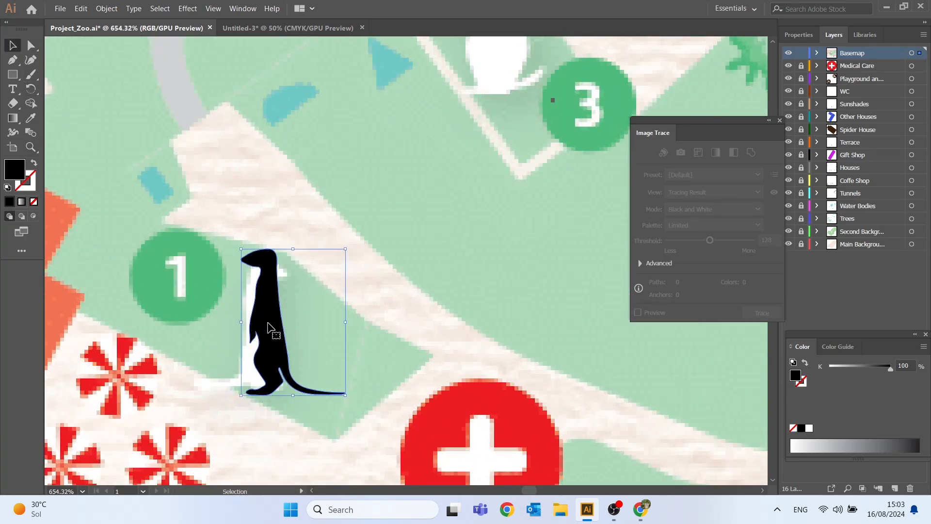
drag(268, 323, 259, 311)
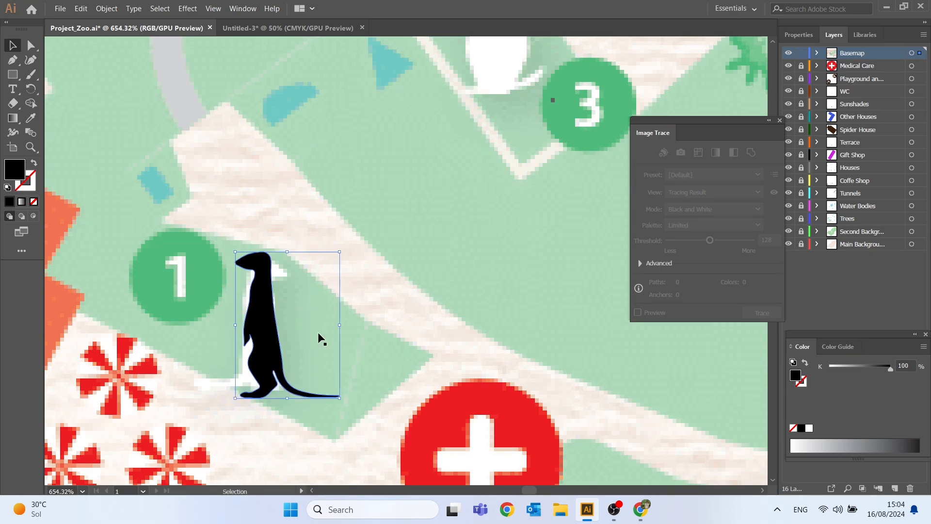
click(371, 325)
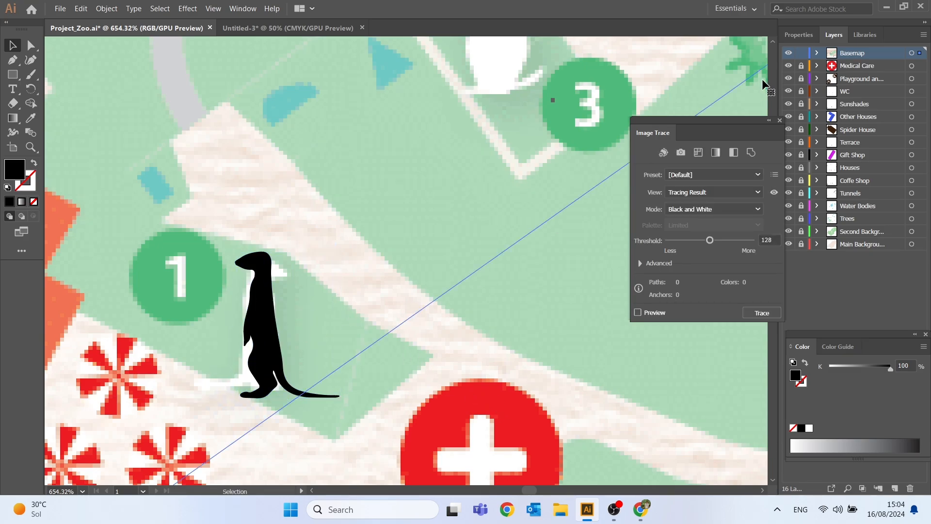
- Check the meerkat with the Basemap layer toggled off and on, and set its fill to white, ffffff
click(788, 53)
click(788, 54)
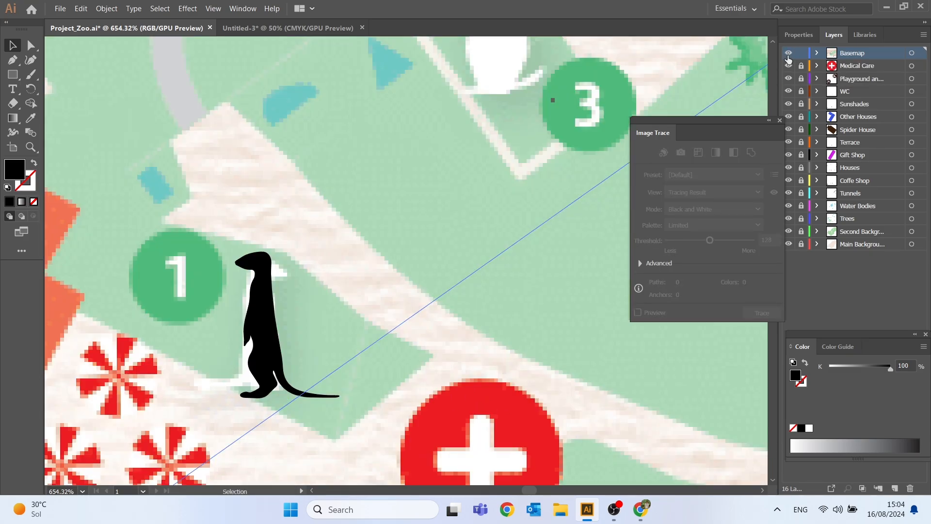
click(269, 305)
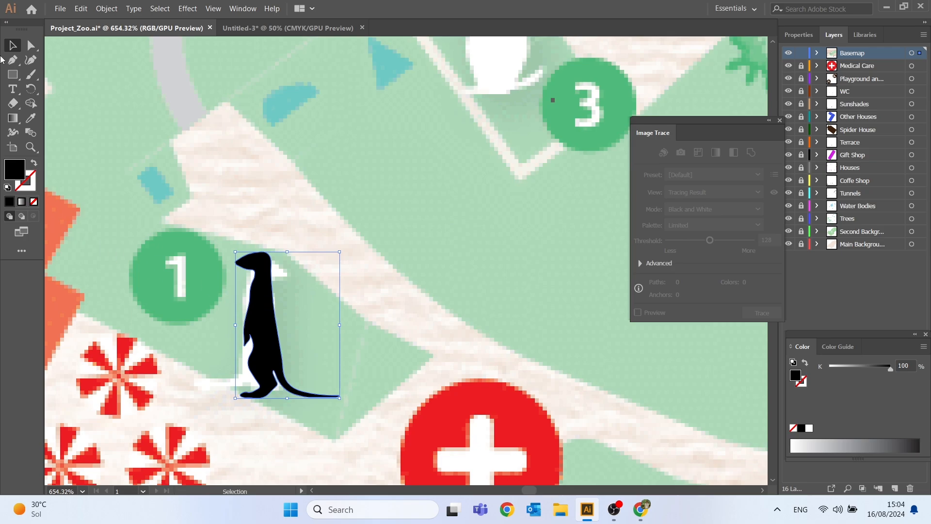
double_click(17, 176)
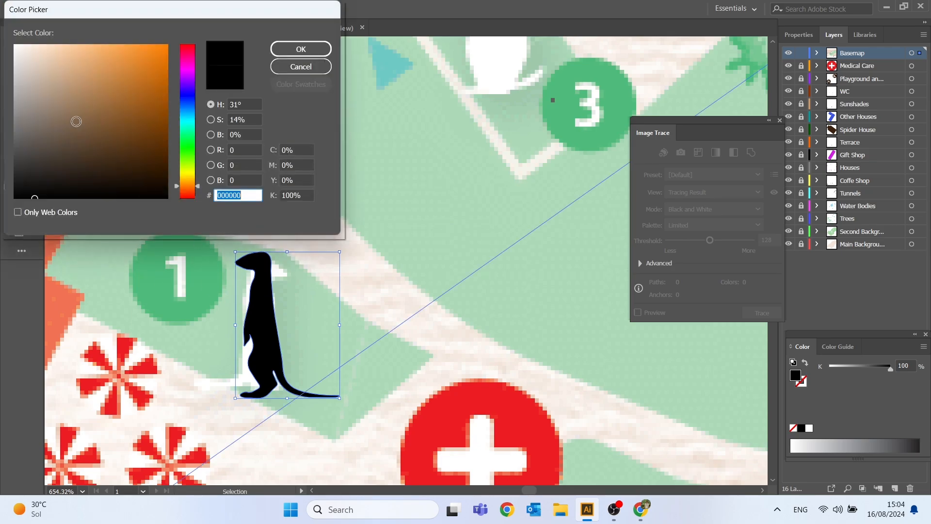
text(ffffff)
click(300, 49)
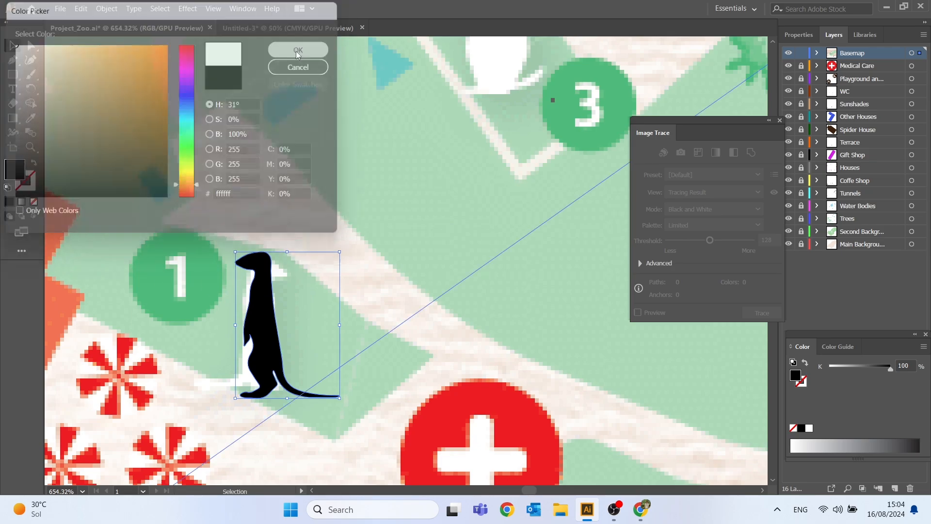
click(432, 323)
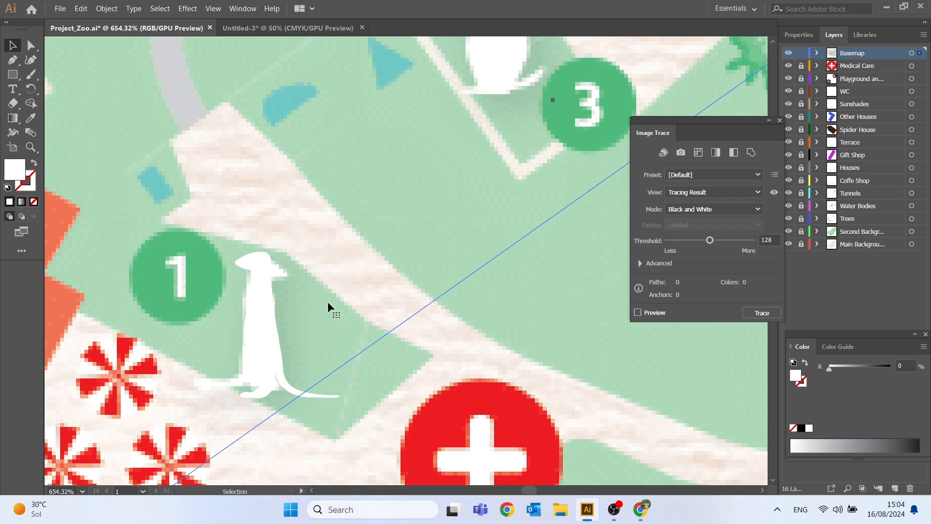
- Locate the meerkat path inside the Basemap layer and cut it from there
click(817, 53)
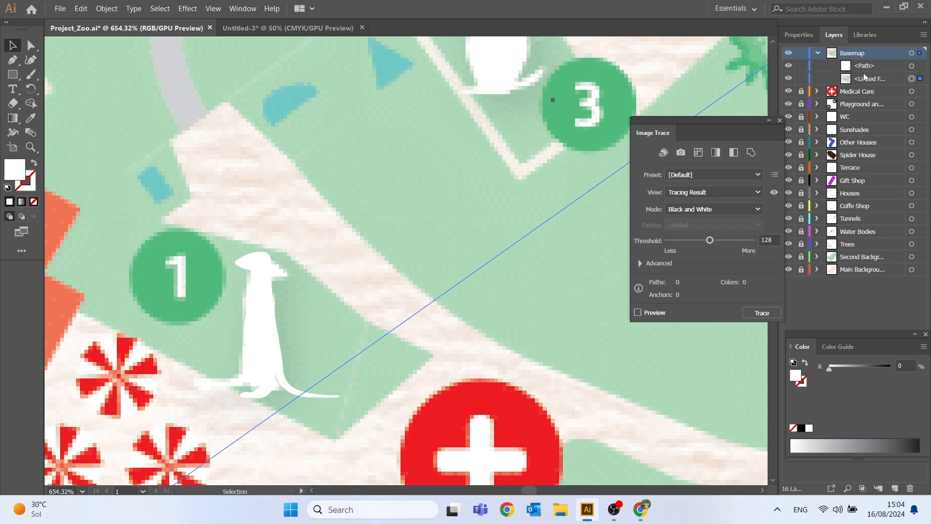
click(245, 268)
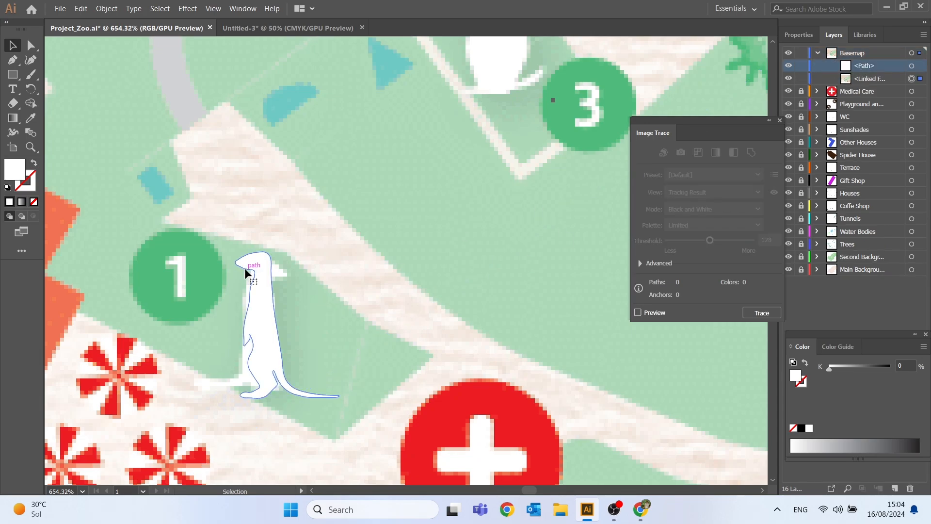
key(Delete)
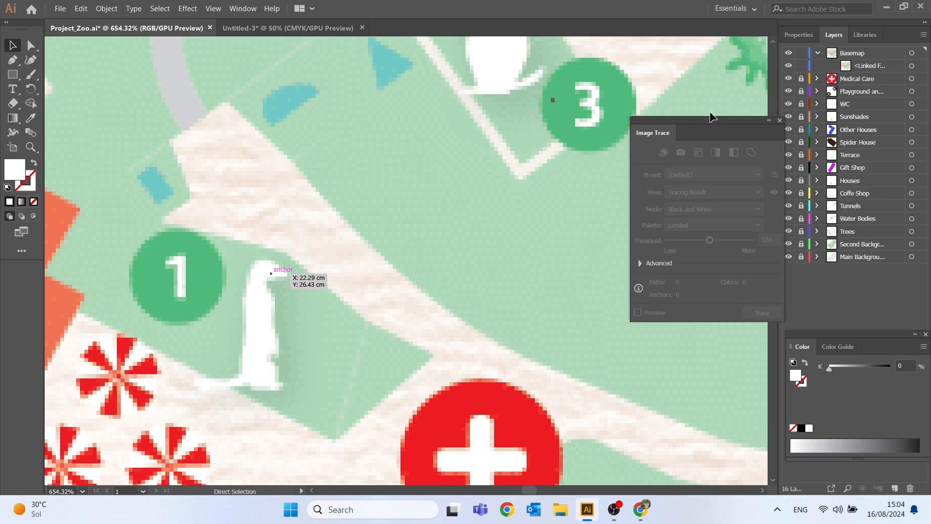
- Lock the Basemap layer and create a new layer named Animals above it
click(801, 54)
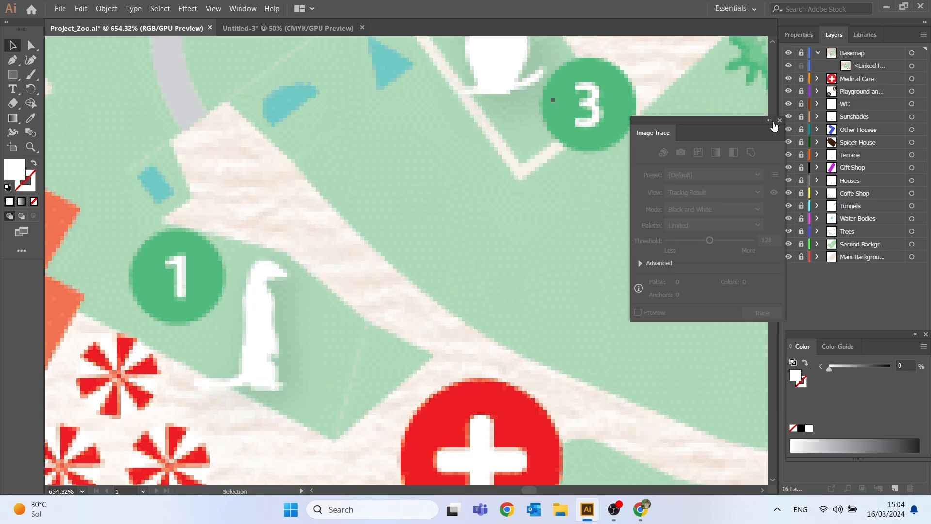
click(894, 488)
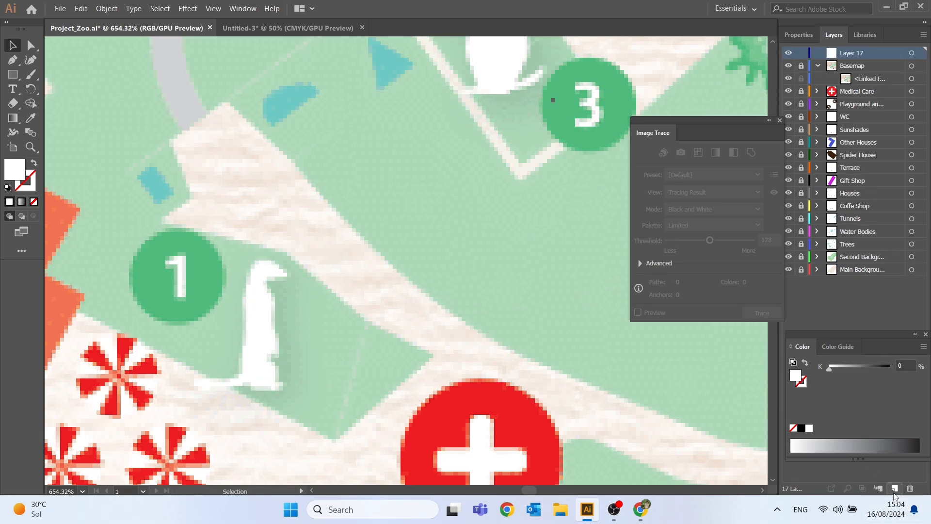
double_click(855, 53)
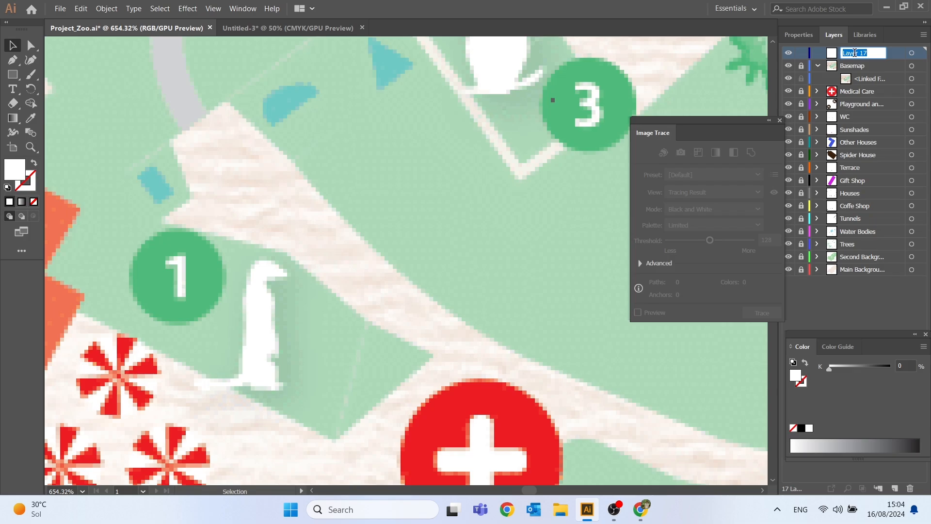
text(Animals)
key(Return)
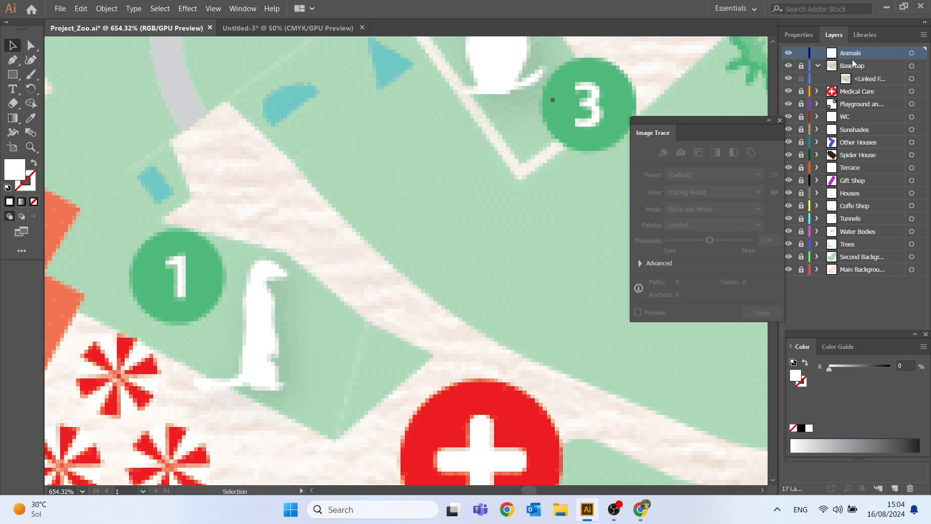
- Paste the white meerkat into the Animals layer and align it over the basemap meerkat beside number 1
key(ctrl+v)
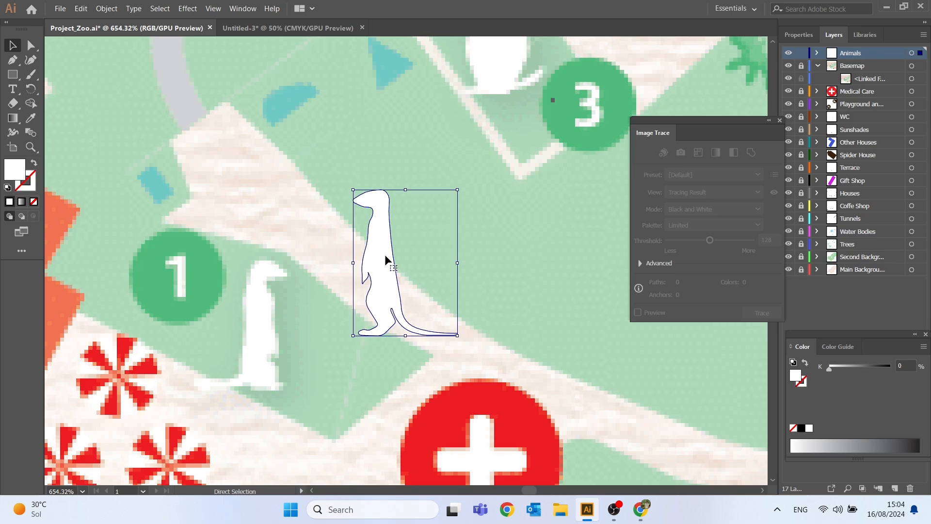
drag(379, 257, 261, 321)
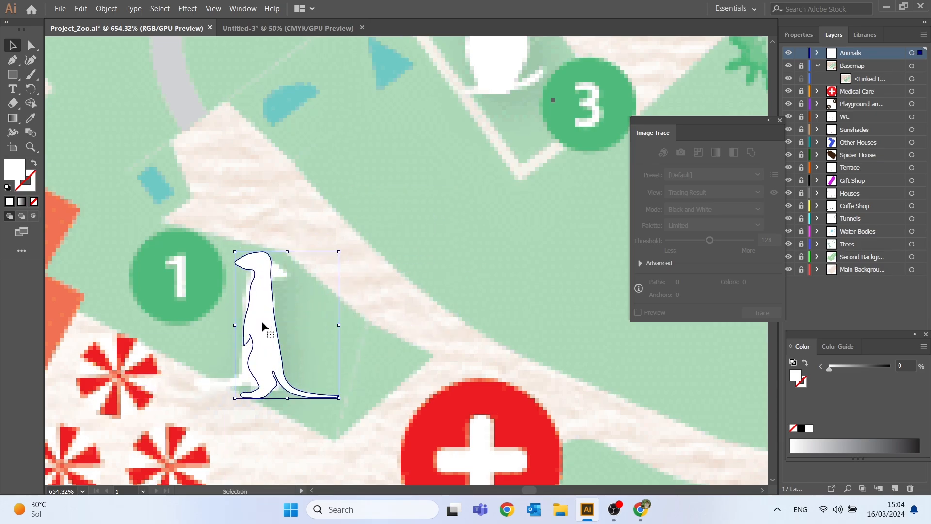
click(360, 323)
click(260, 301)
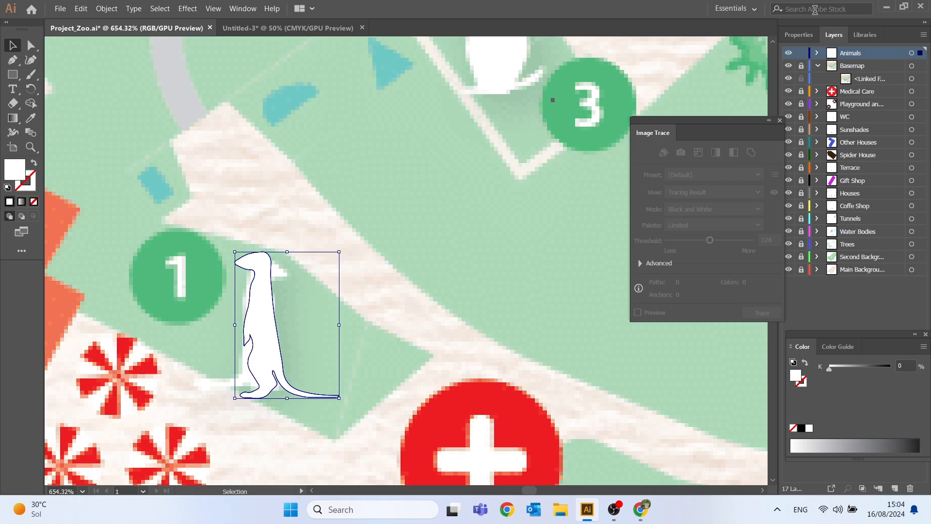
- Collapse and hide the Basemap layer, and nudge the meerkat slightly up within its green enclosure
click(788, 66)
click(818, 66)
click(380, 268)
click(264, 308)
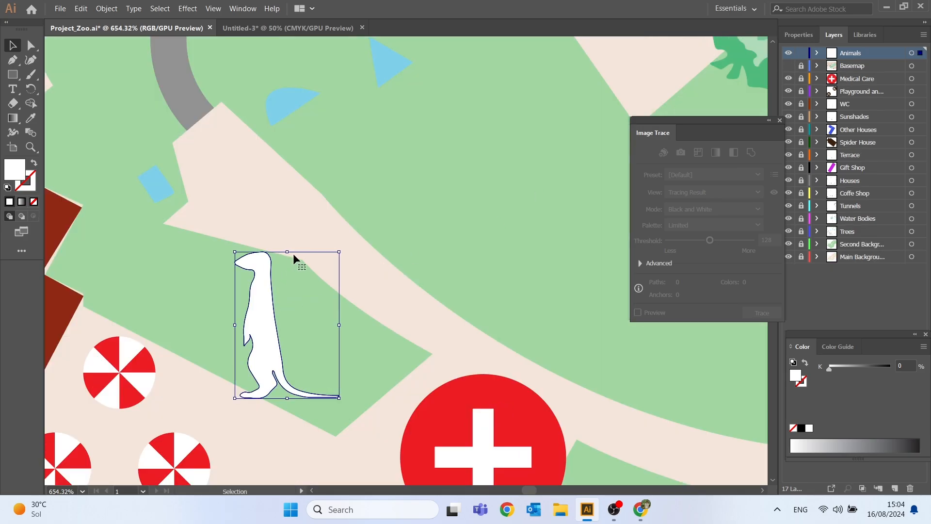
drag(266, 316, 264, 306)
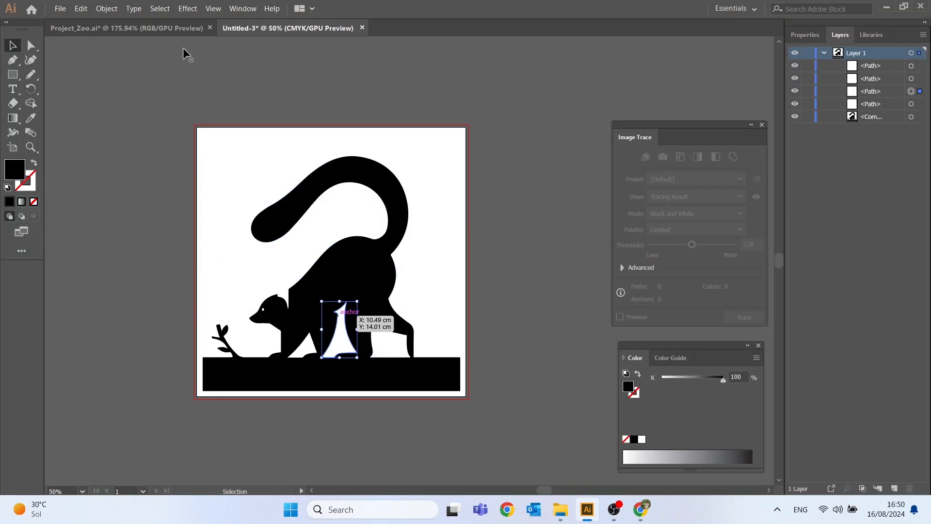
- In the Project_Zoo map, select the black four-legged silhouette in the enclosure near the rabbit and shift it slightly
click(150, 285)
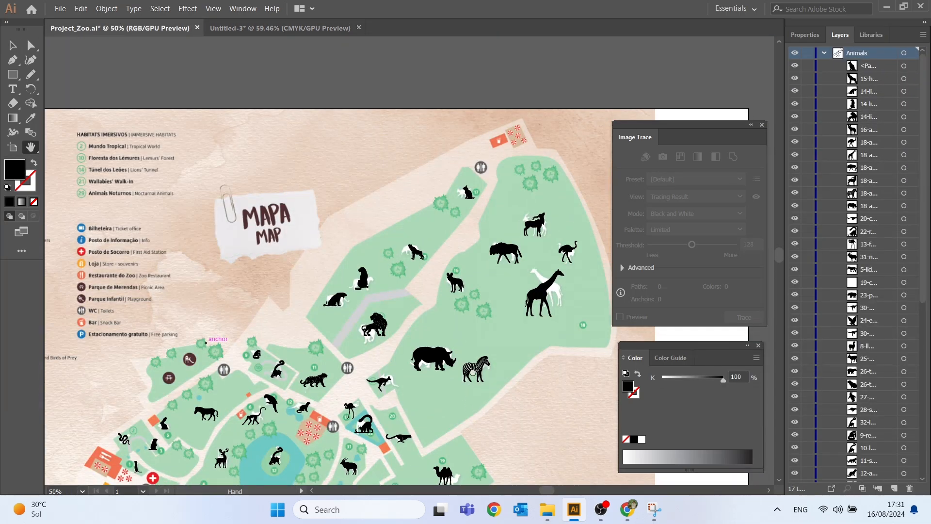
drag(473, 373, 477, 235)
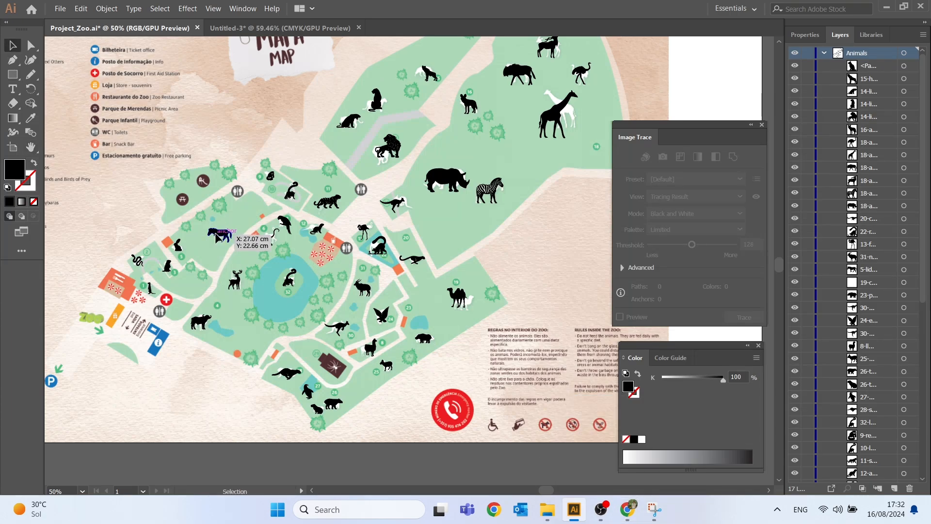
drag(221, 236, 211, 245)
- Switch to Chrome and search Google Images for "pig icon"
click(631, 507)
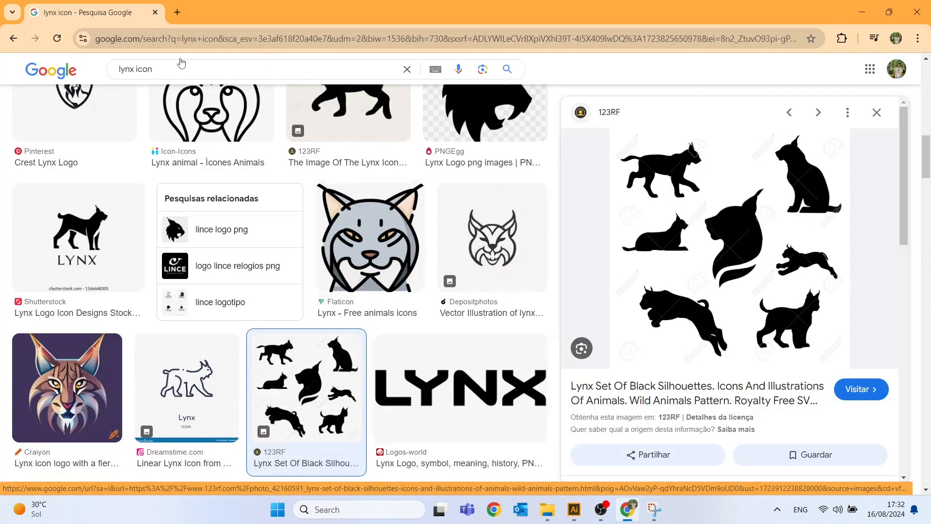
triple_click(175, 67)
text(pig icon)
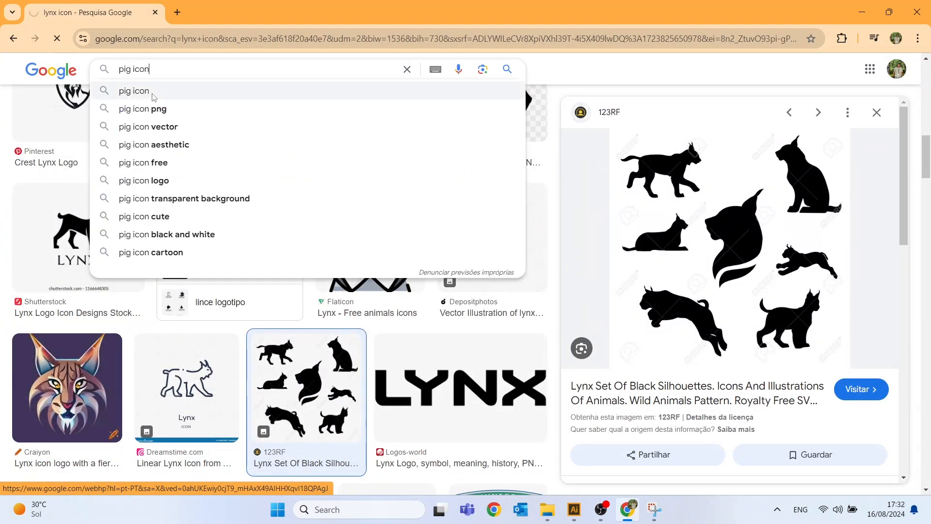
key(Return)
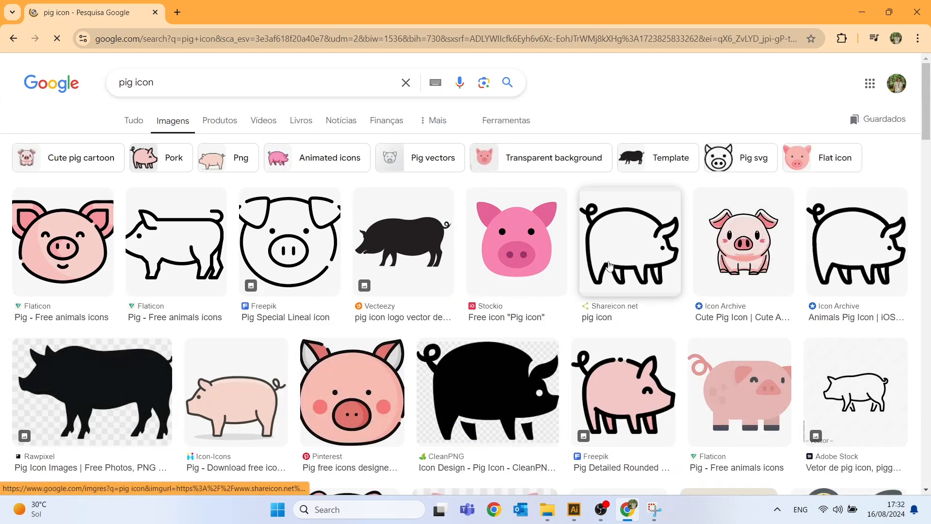
- Copy the black Rawpixel pig silhouette image and return to the Untitled-3 document in Illustrator
click(146, 394)
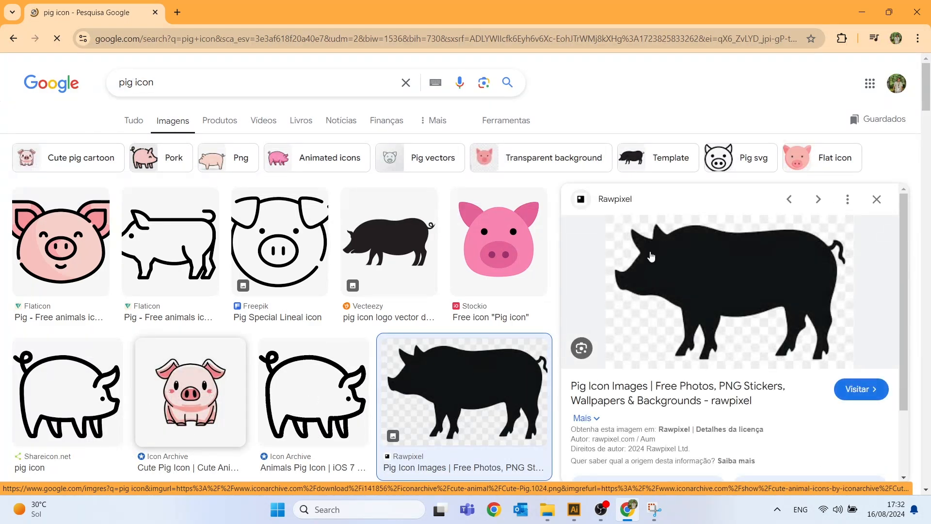
right_click(644, 267)
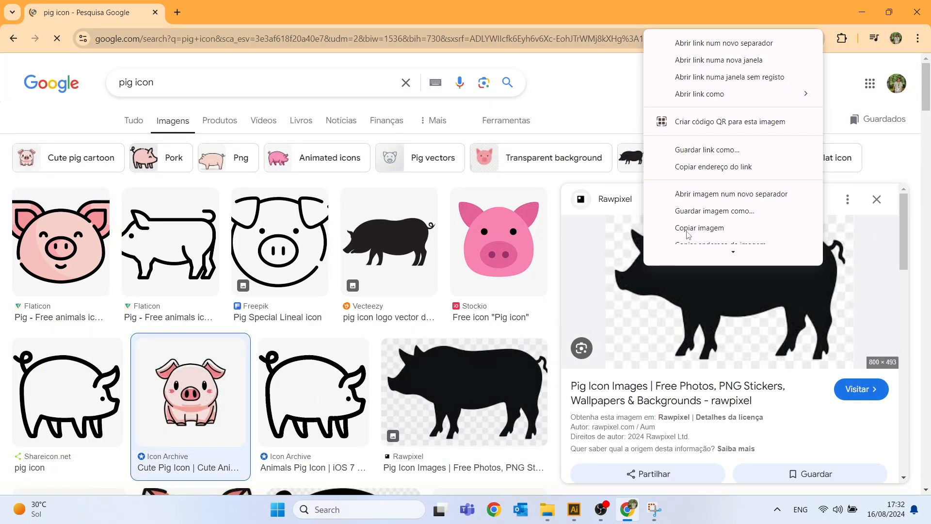
click(699, 229)
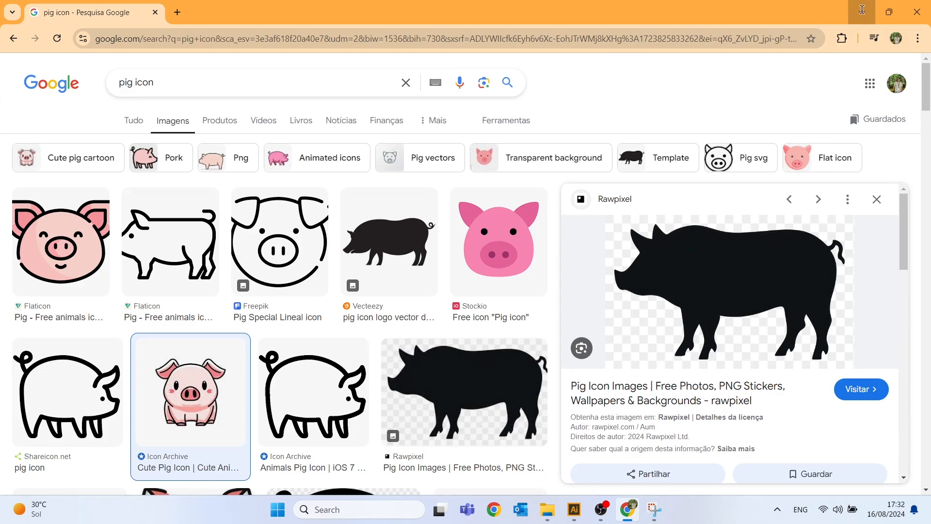
click(861, 10)
click(311, 28)
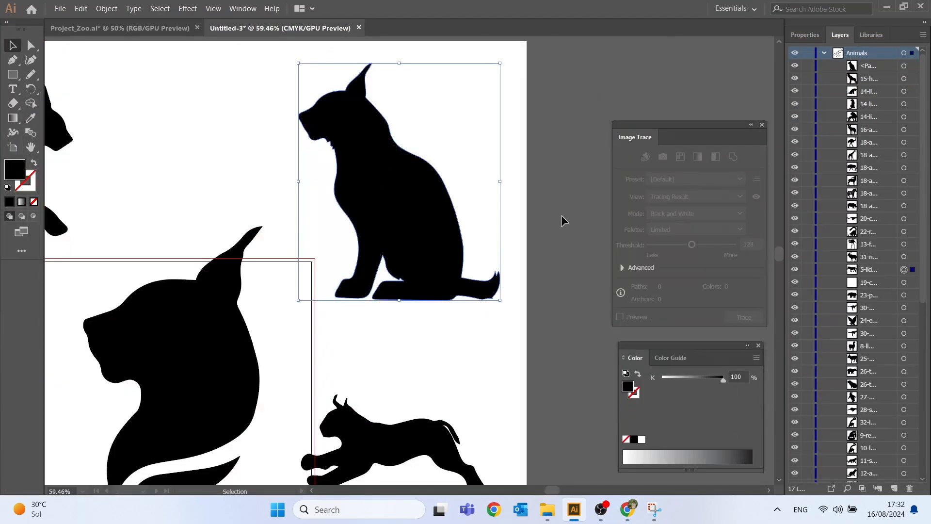
- Delete all the wild-cat silhouettes and their white background from the Untitled-3 document
click(473, 271)
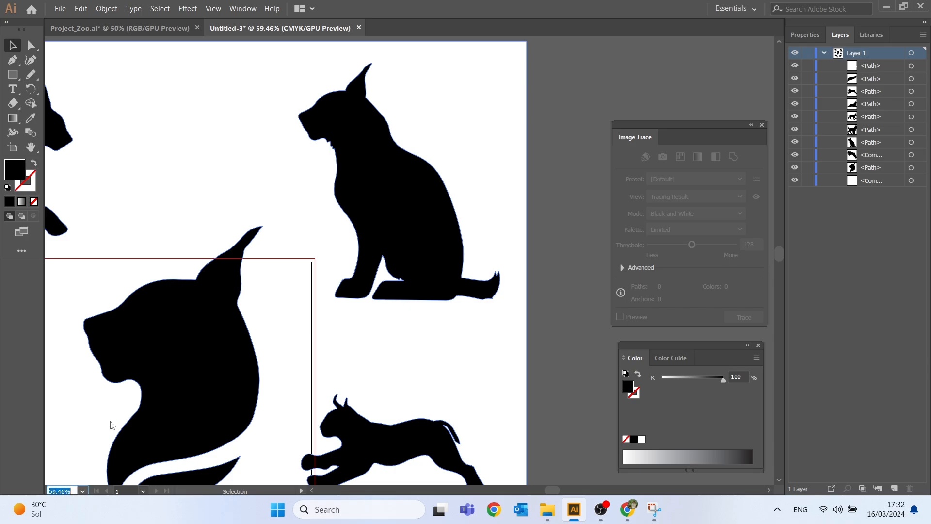
click(82, 492)
click(96, 368)
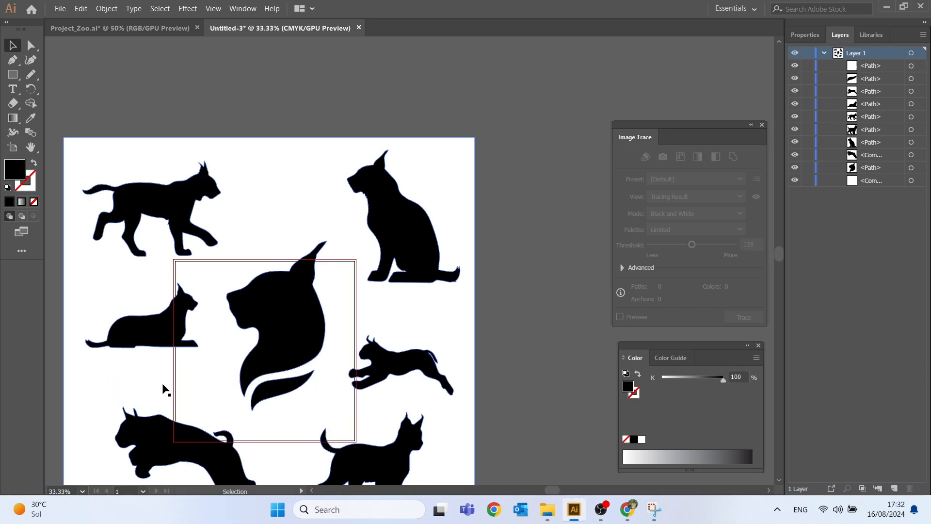
scroll(500, 424, down, 3)
drag(527, 459, 134, 91)
key(Delete)
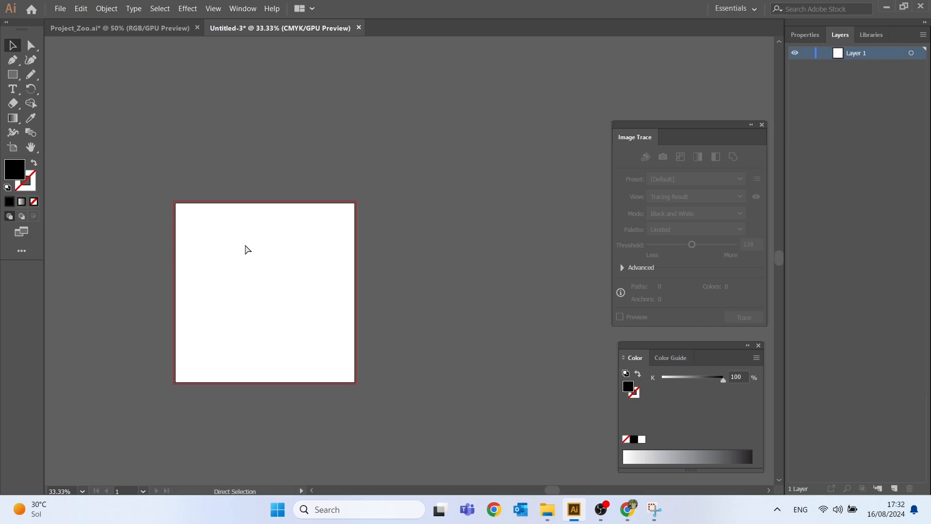
- Paste the copied pig image, trace it in black and white, and expand the object and fill into vector paths
key(ctrl+v)
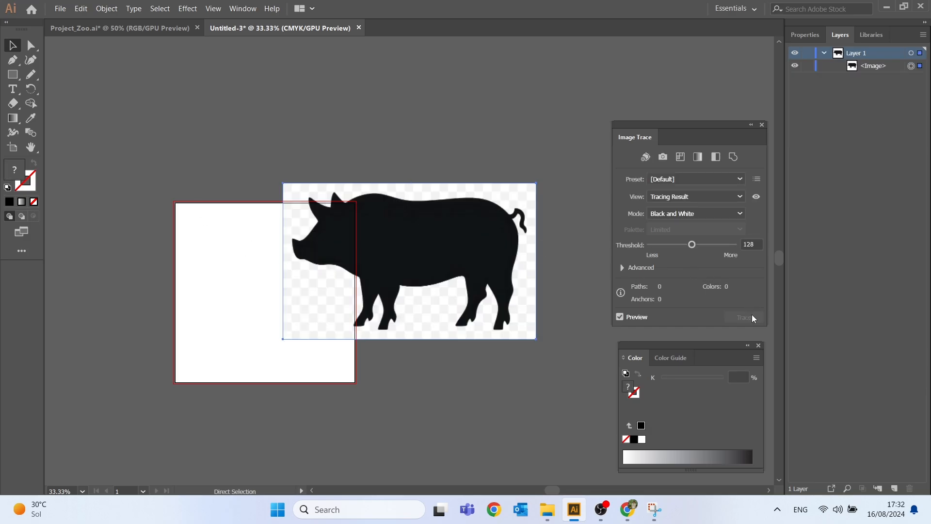
click(107, 8)
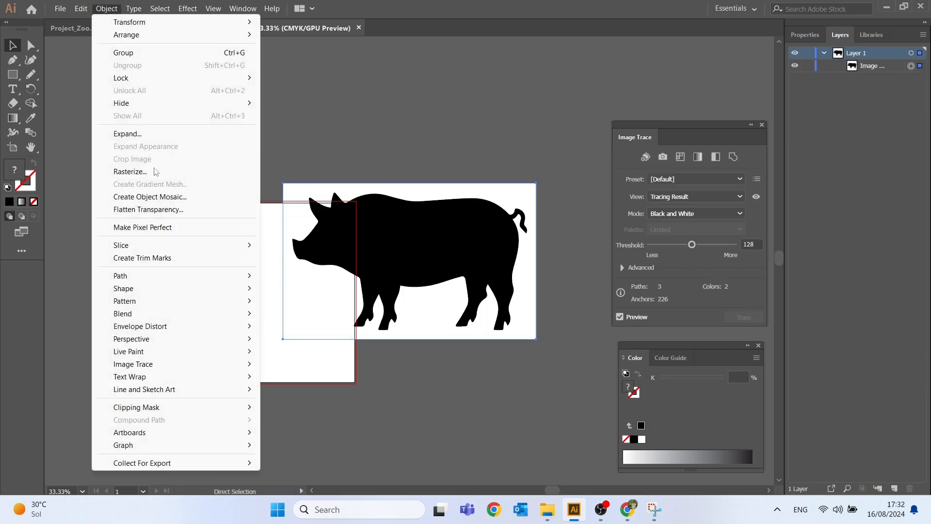
click(129, 134)
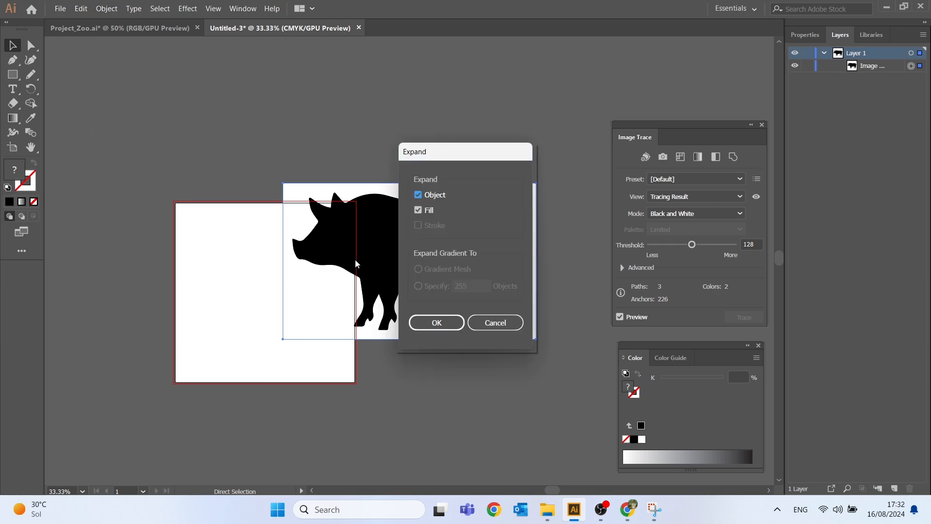
click(437, 323)
- Ungroup the expanded pig tracing and delete its white background, keeping only the black silhouette
right_click(361, 218)
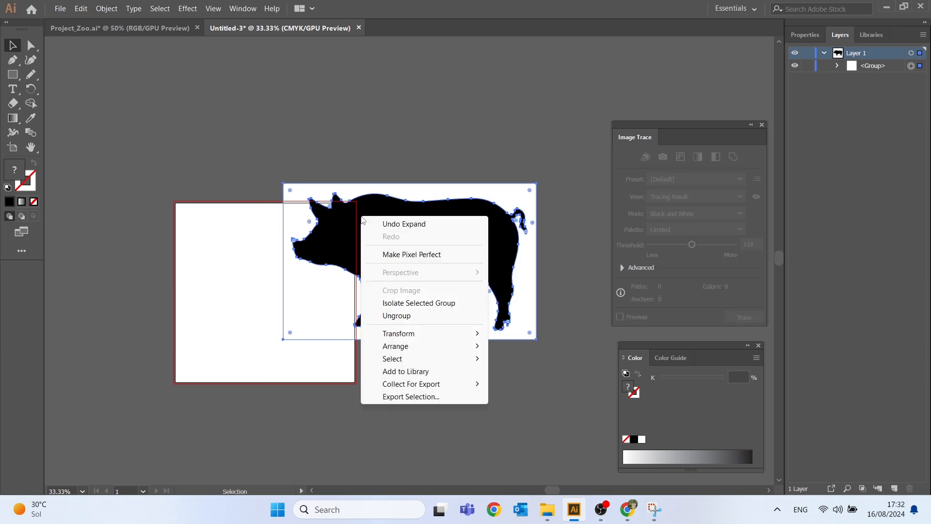
click(396, 316)
right_click(364, 237)
click(397, 334)
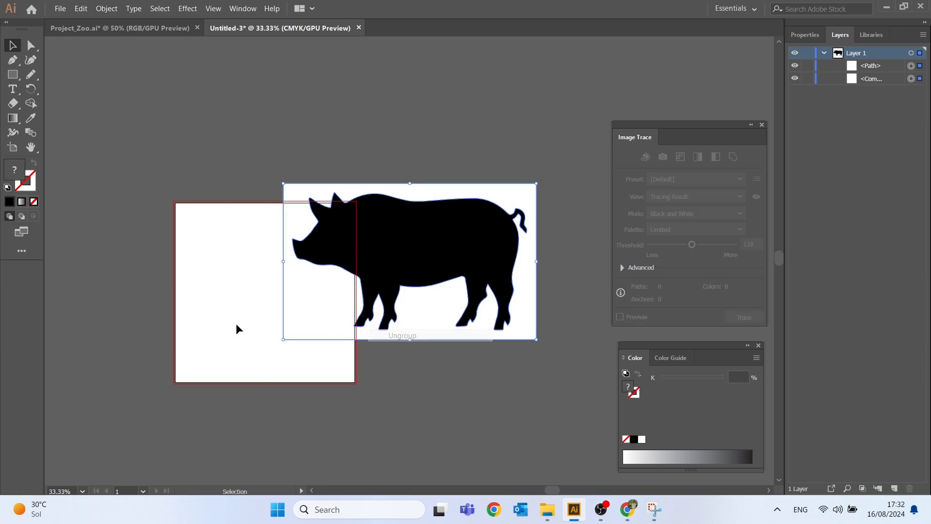
click(238, 329)
click(316, 320)
key(Delete)
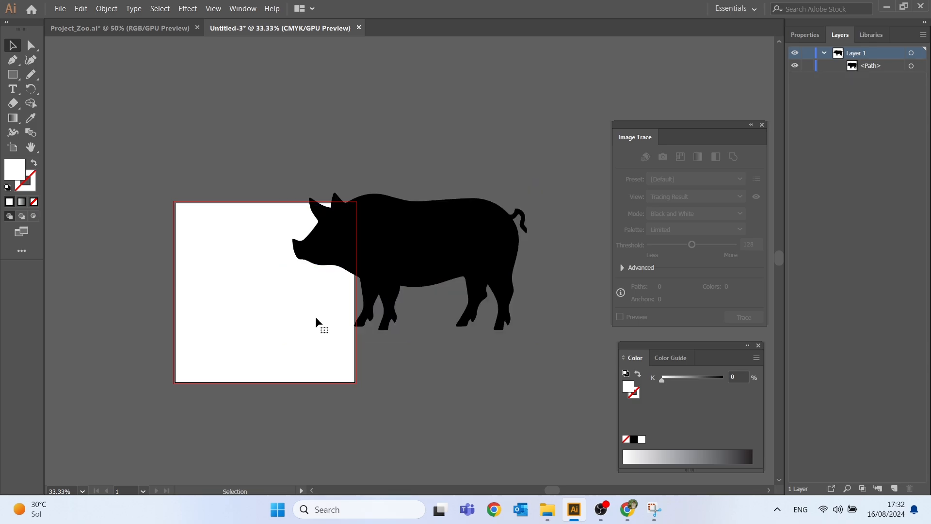
- Copy the pig silhouette and paste it into the Animals layer of the Project_Zoo map
click(373, 235)
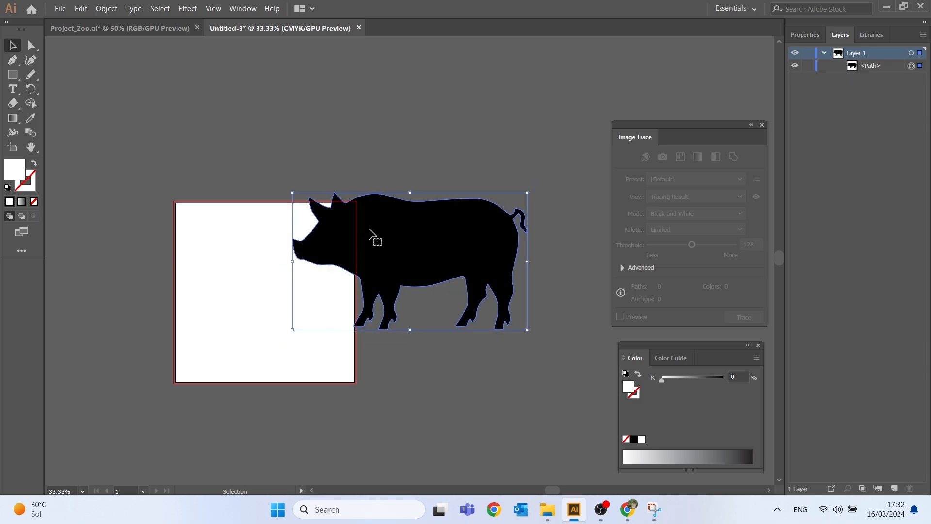
click(144, 39)
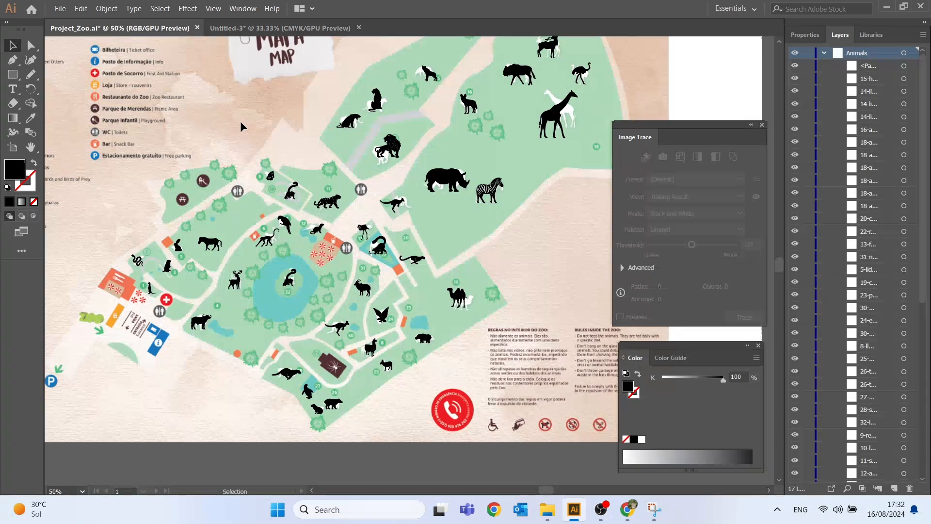
key(ctrl+v)
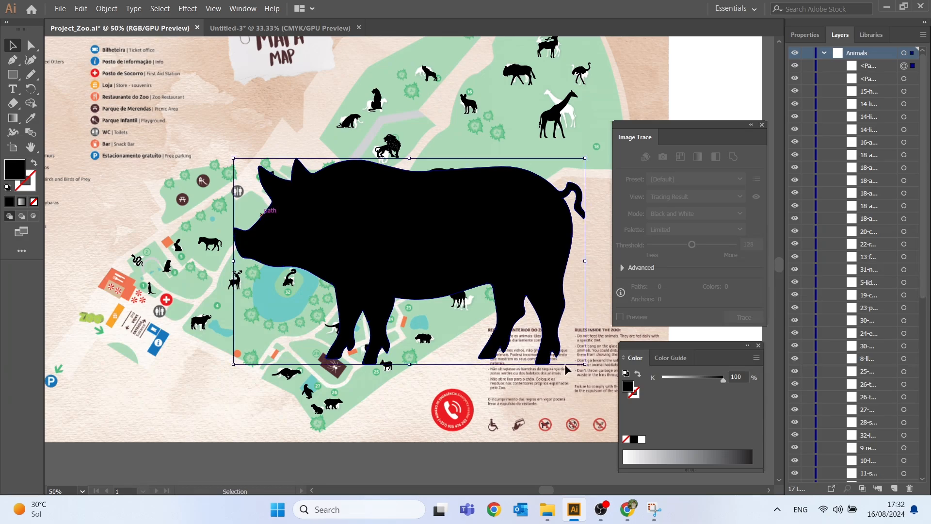
- Scale the pasted pig down to roughly the horse's size and move it into enclosure 5, just above the horse
drag(577, 369, 318, 183)
key(z)
drag(157, 157, 345, 275)
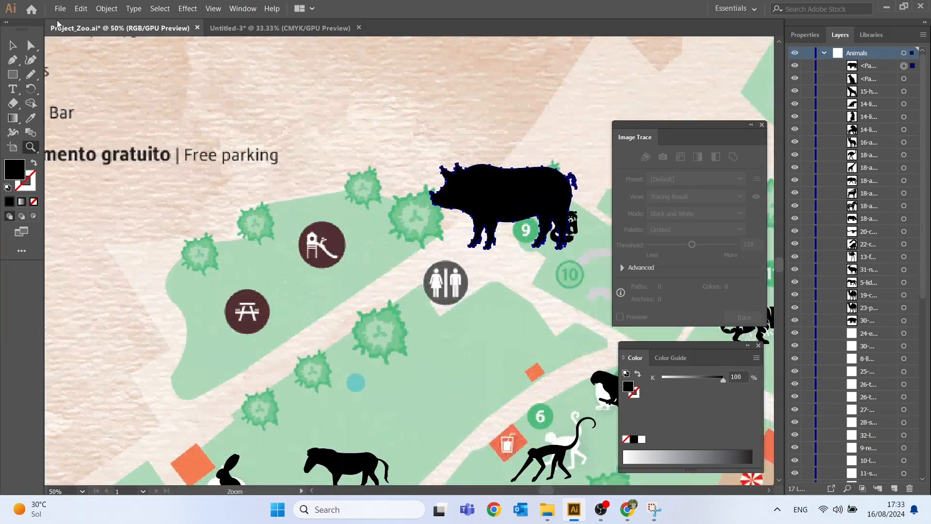
click(13, 46)
scroll(394, 141, down, 3)
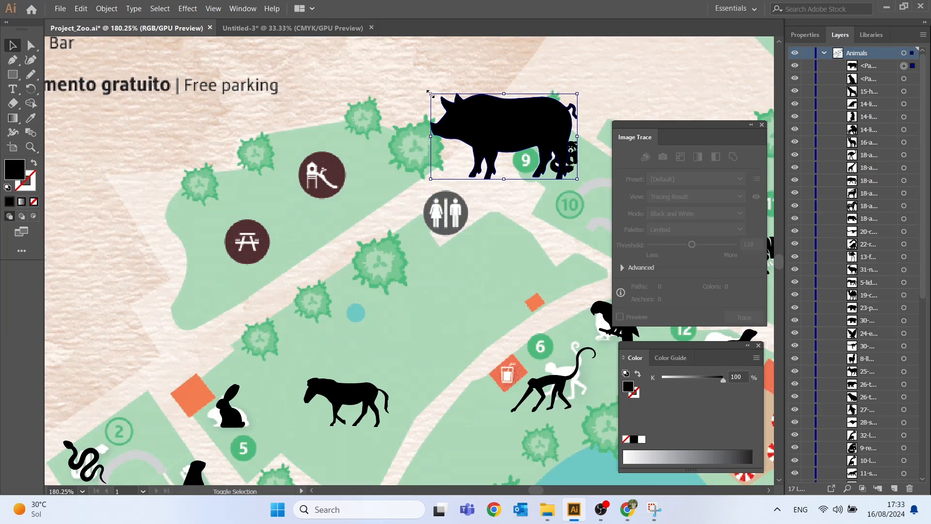
drag(429, 92, 496, 132)
drag(525, 171, 396, 342)
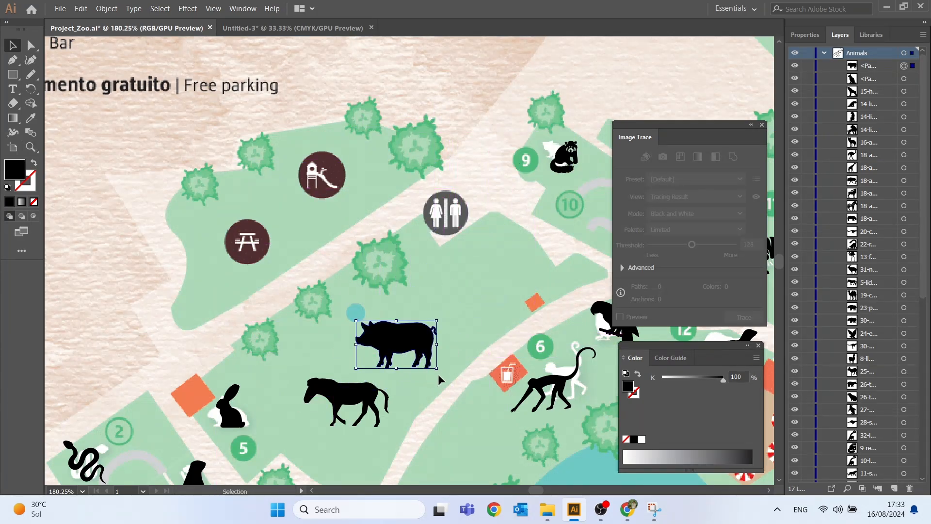
- Shrink the pig further and place it near the upper end of enclosure 5, and shift the horse toward the enclosure's middle
drag(437, 368, 476, 283)
drag(345, 396, 387, 386)
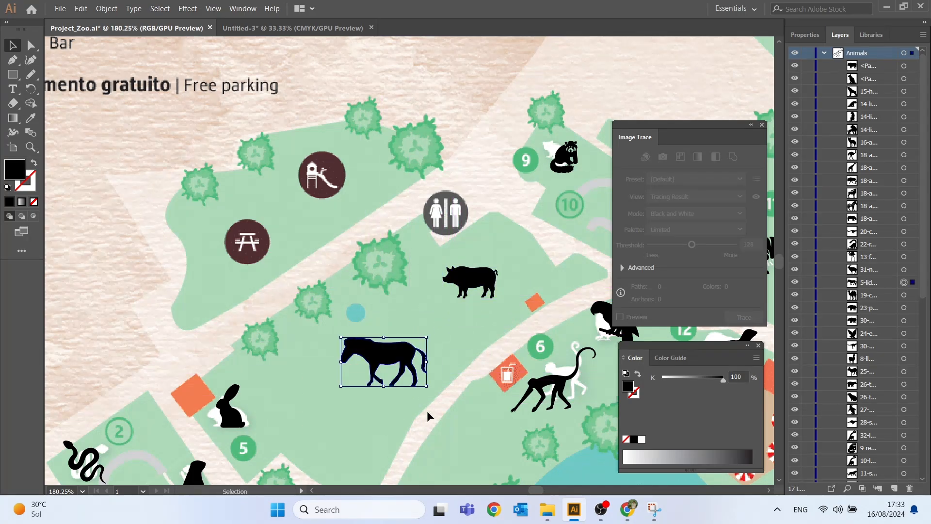
click(427, 410)
- Rename the pig path in the Animals layer with the rabbit's "5-lid…-farm" name, and select the horse
scroll(417, 383, down, 3)
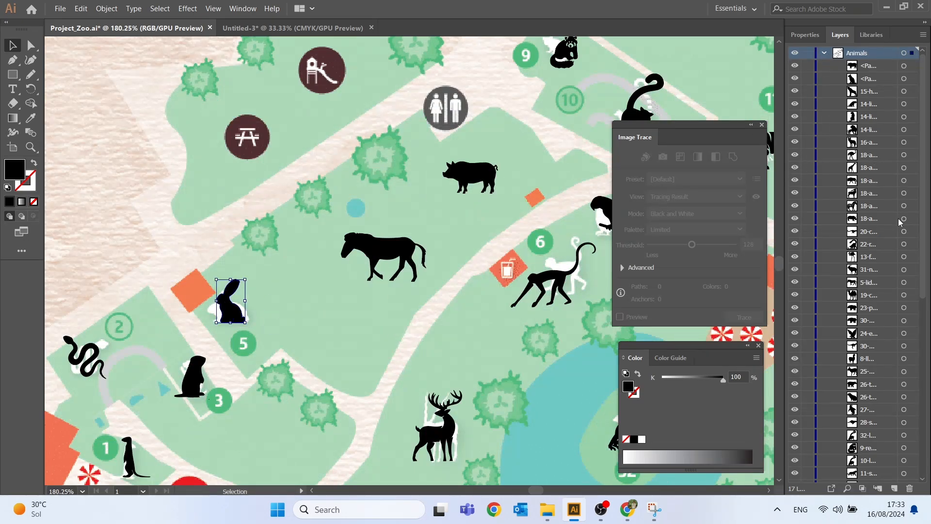
scroll(900, 222, down, 6)
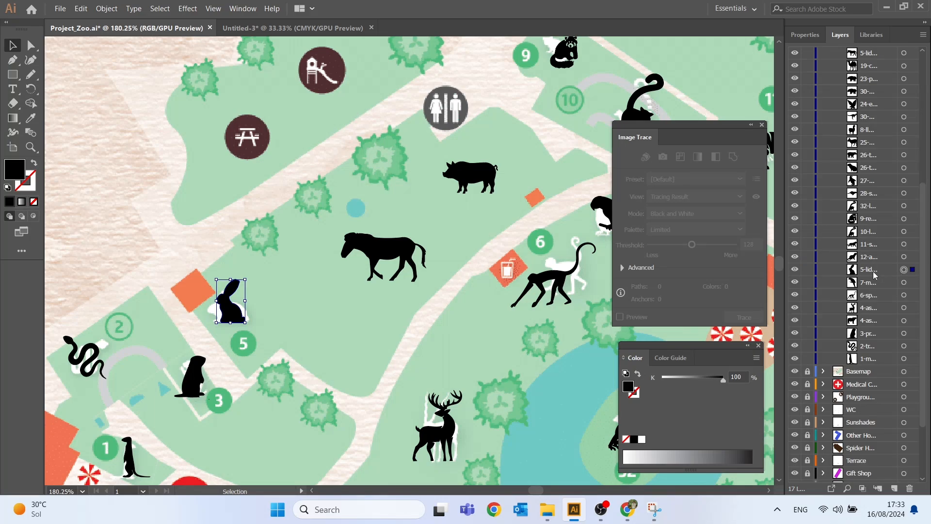
double_click(873, 271)
scroll(876, 237, up, 6)
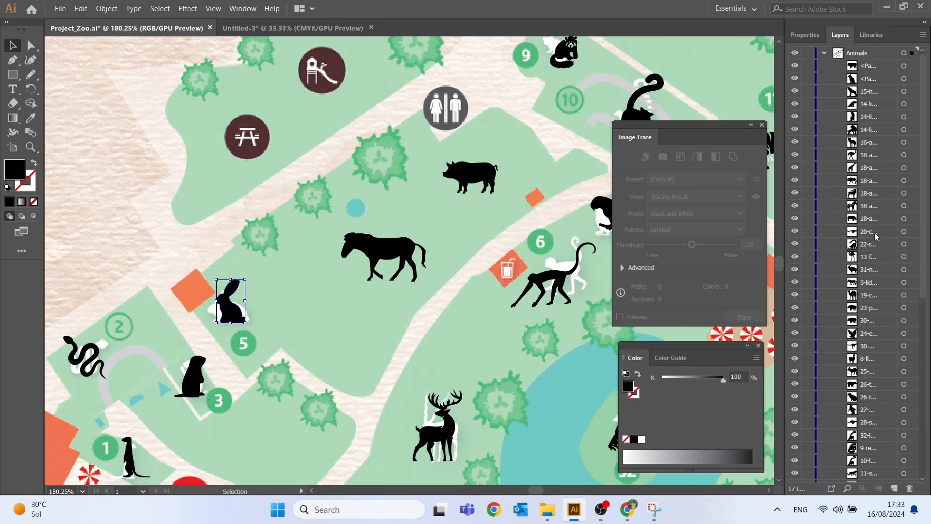
double_click(872, 66)
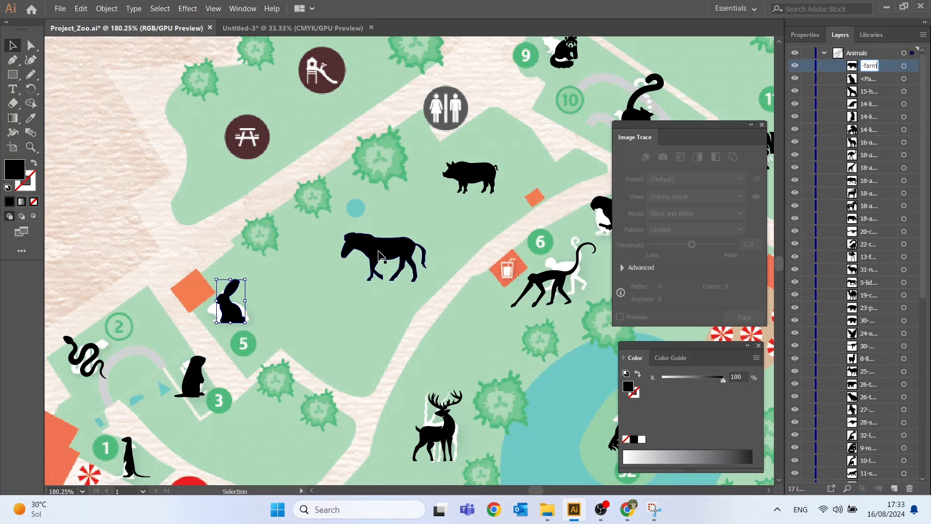
click(383, 262)
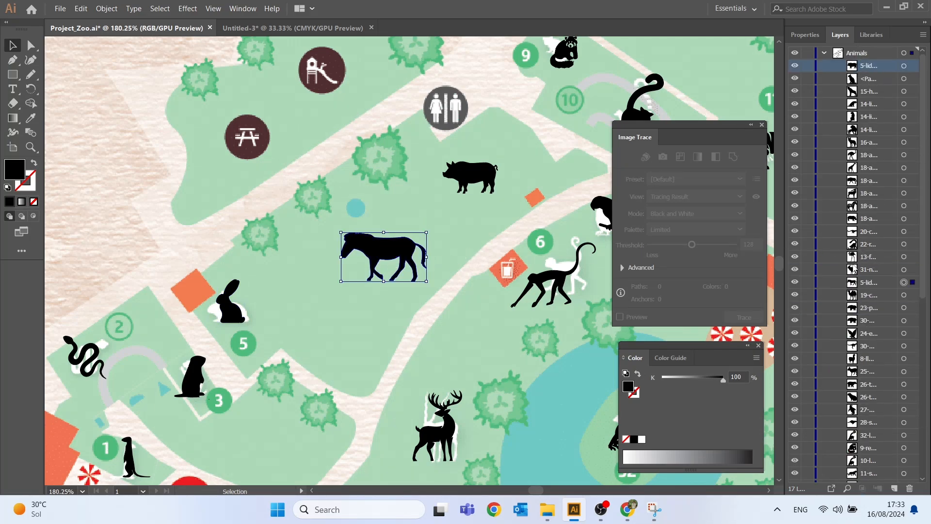